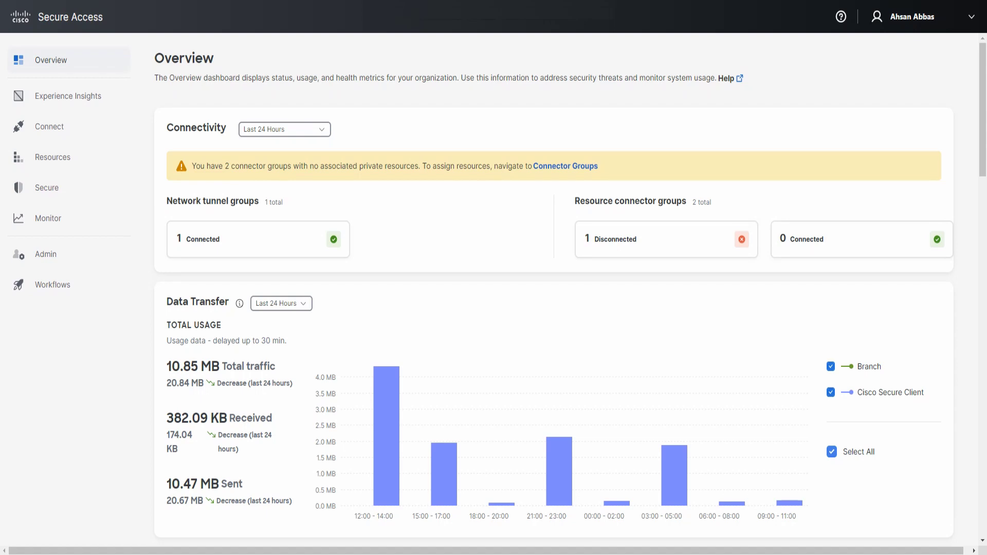
Open the VPN client authentication section of the Secure certificates settings
mouse_move(78, 175)
mouse_down()
mouse_move(20, 197)
mouse_move(91, 191)
mouse_move(51, 169)
mouse_up()
mouse_move(47, 188)
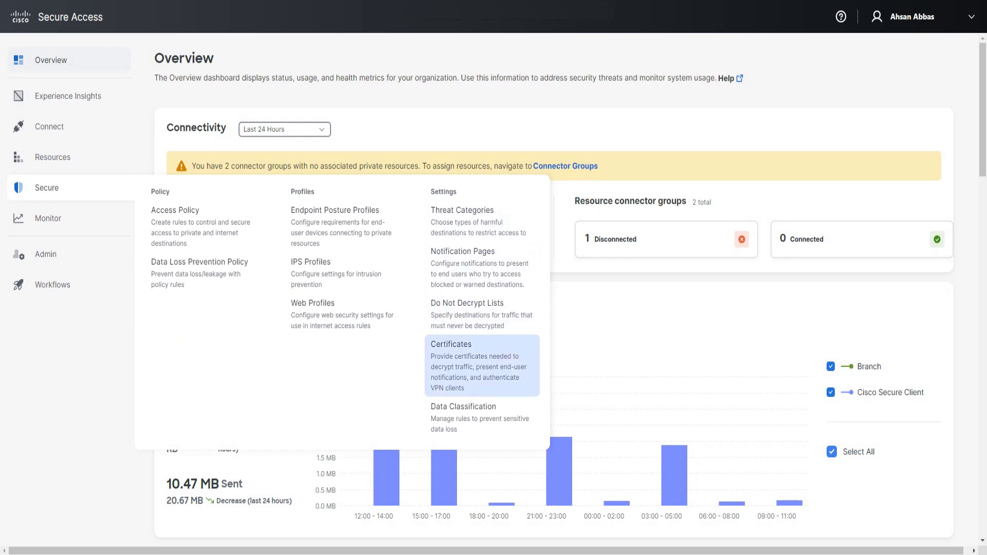
click(463, 360)
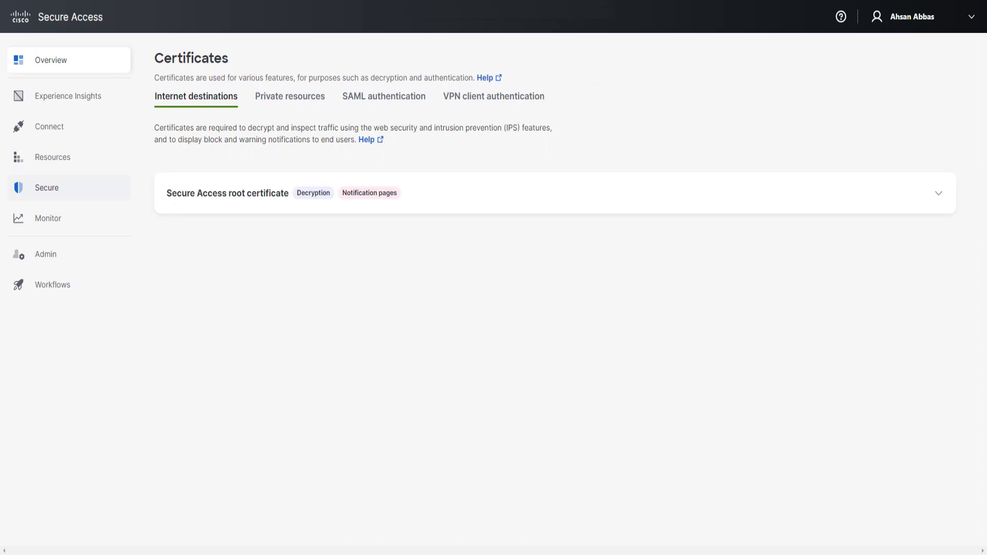
click(493, 97)
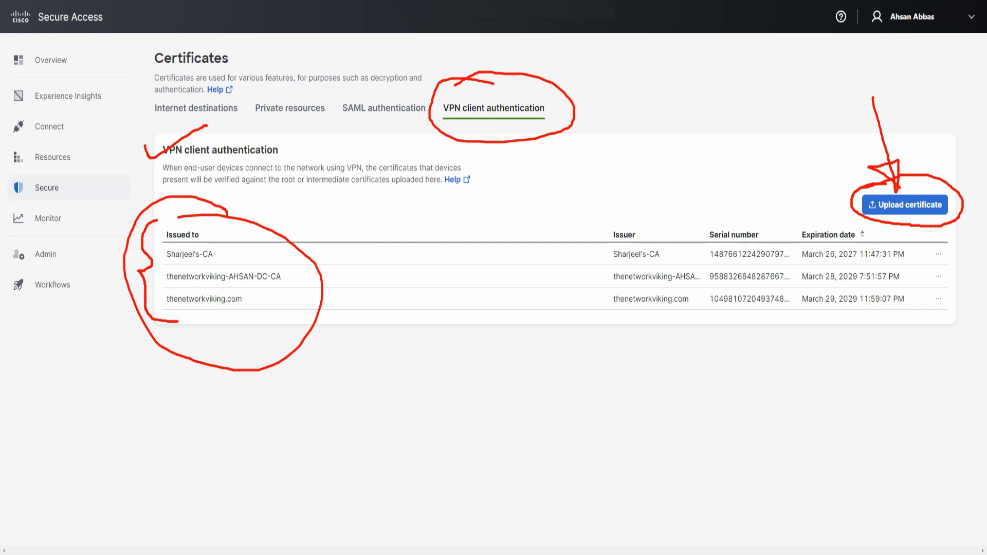
mouse_move(297, 189)
mouse_down()
mouse_move(269, 246)
mouse_move(287, 222)
mouse_move(299, 228)
mouse_move(265, 245)
mouse_up()
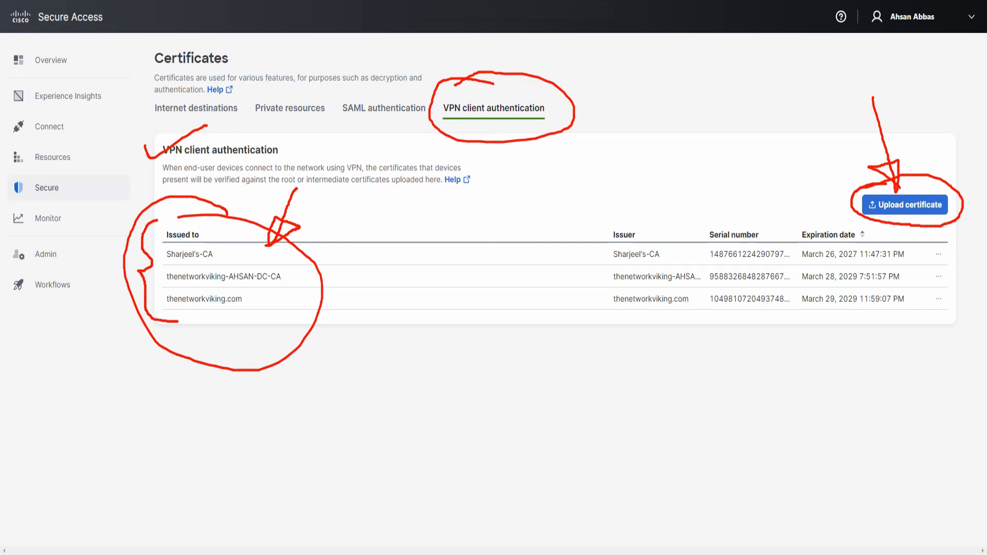
key(Escape)
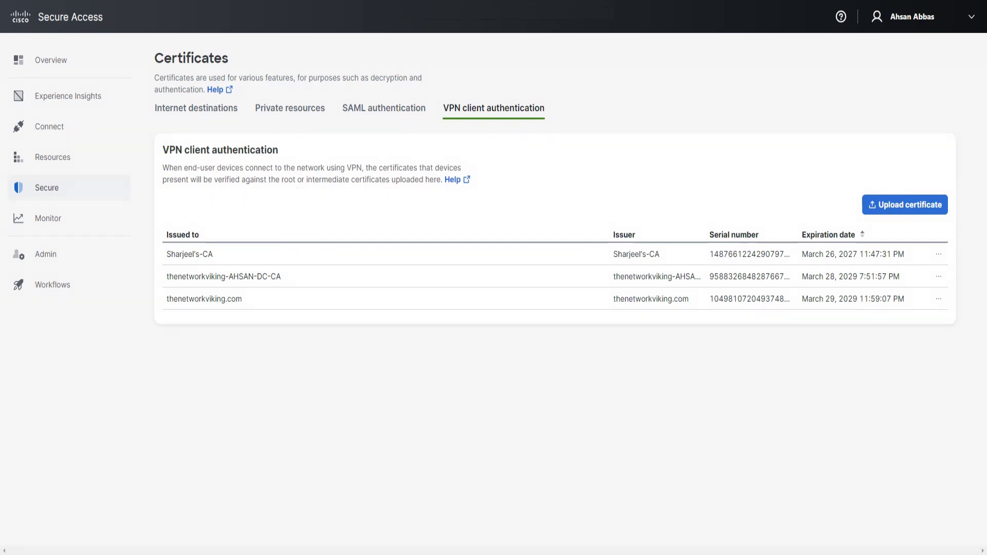
Read what uploaded VPN client authentication certificates are used for, and dismiss the upload dialog without adding a file
click(905, 205)
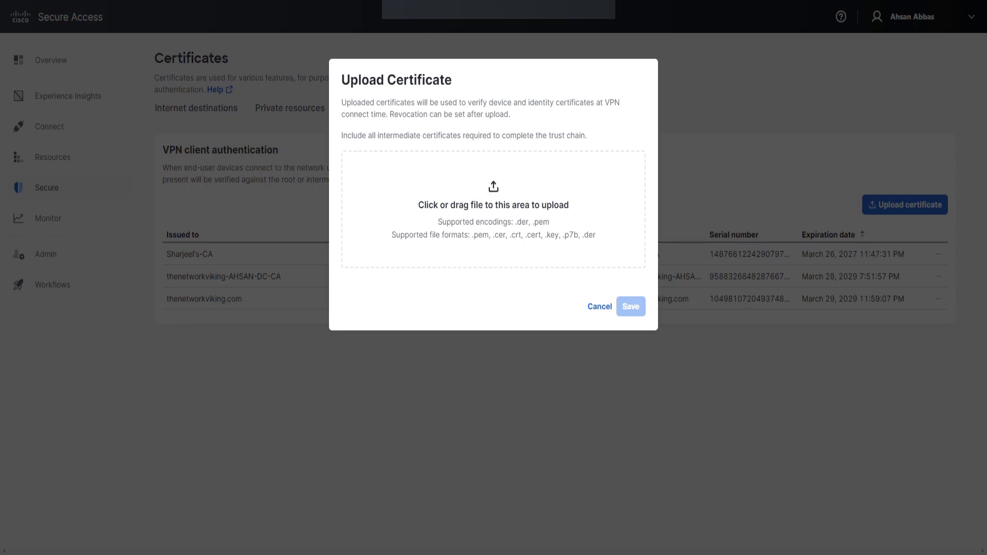
drag(342, 102, 505, 114)
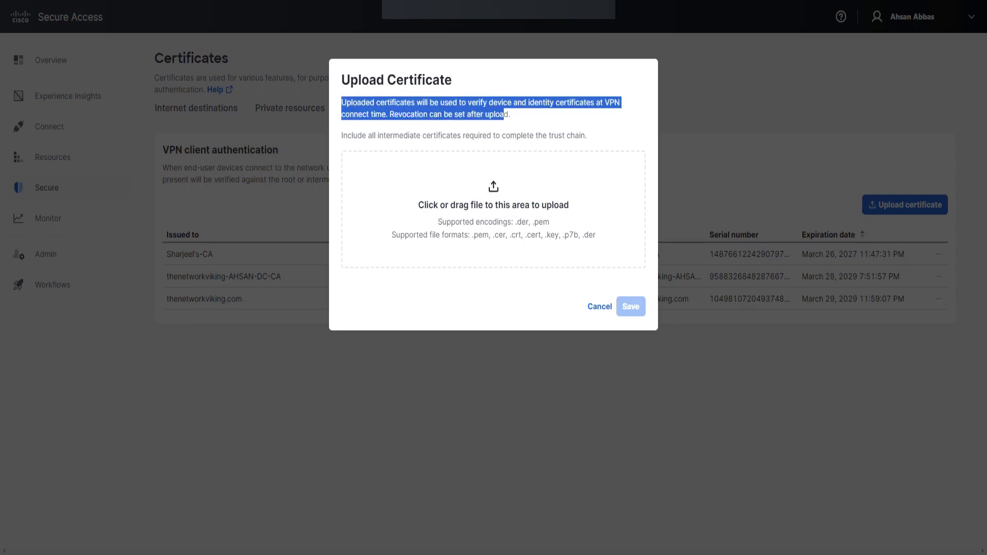
click(505, 114)
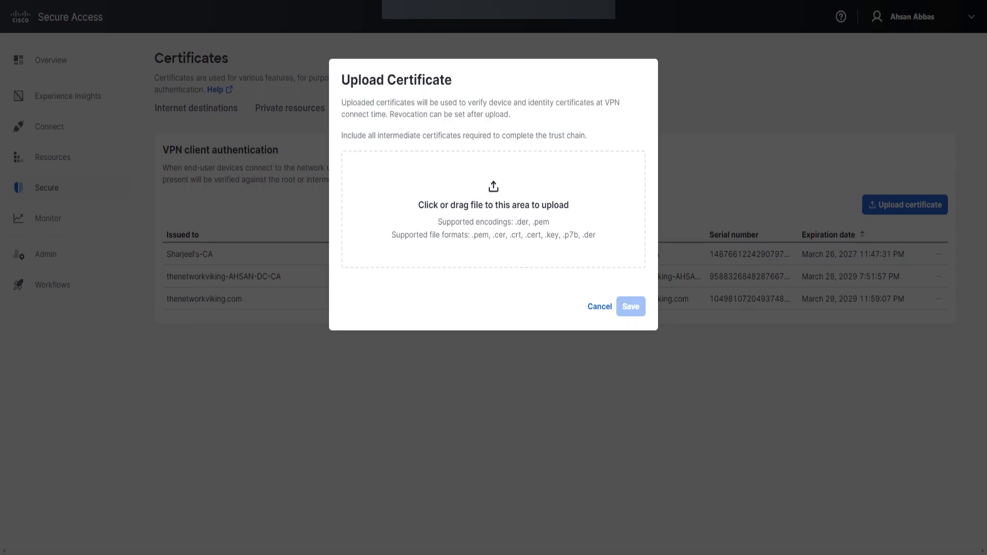
drag(488, 103, 614, 102)
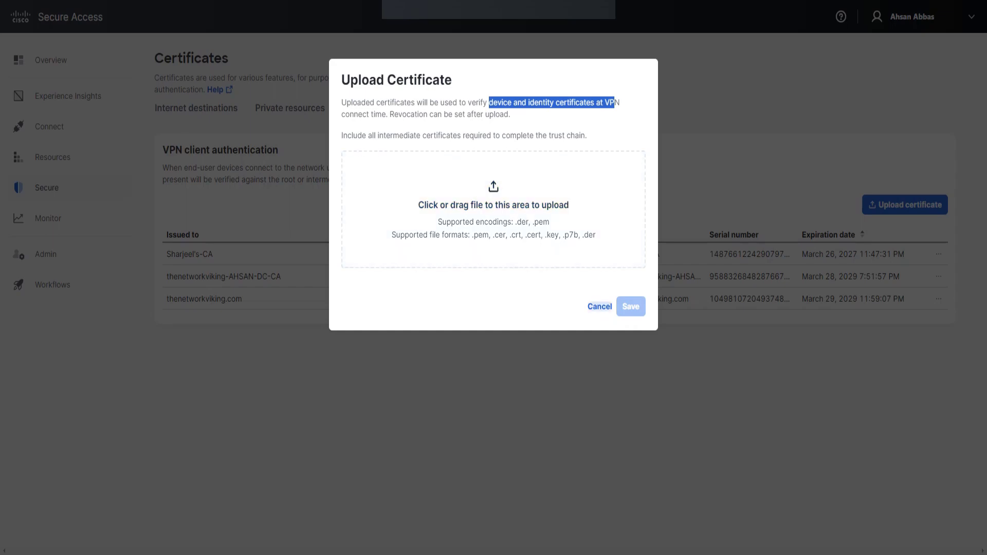
click(599, 307)
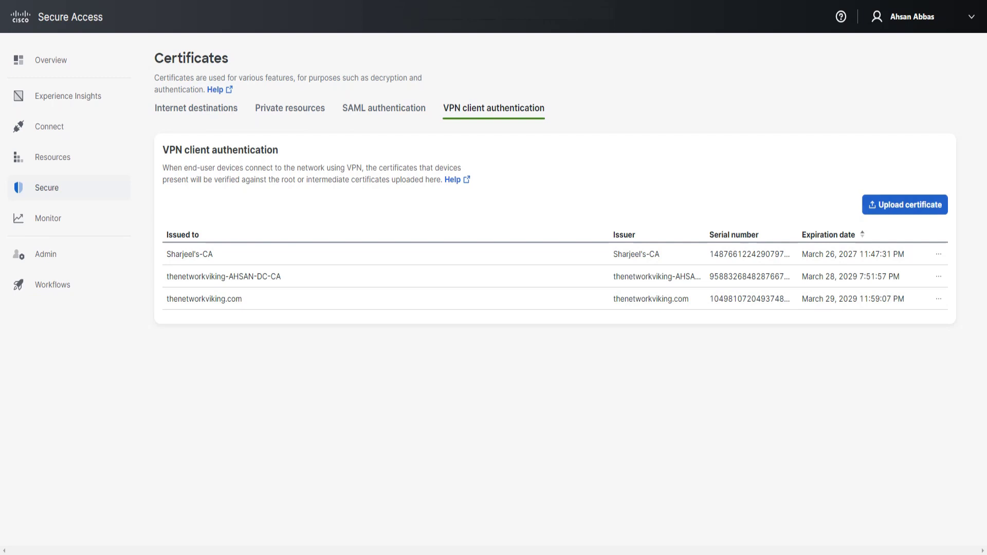
Try to upload TheNetworkViking_Root_Cert.pem as a VPN client authentication certificate with revocation checking turned off
click(905, 205)
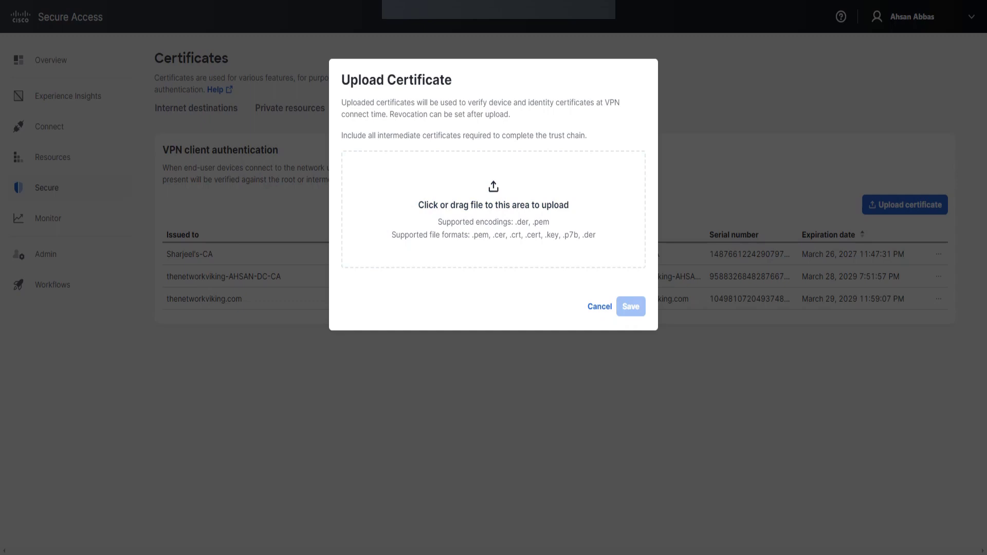
drag(591, 403, 504, 206)
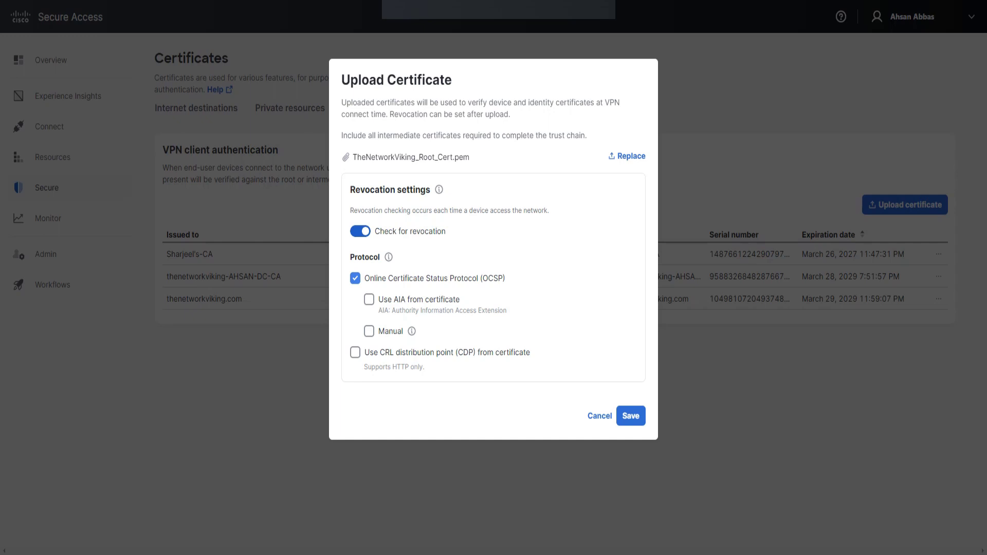
click(359, 231)
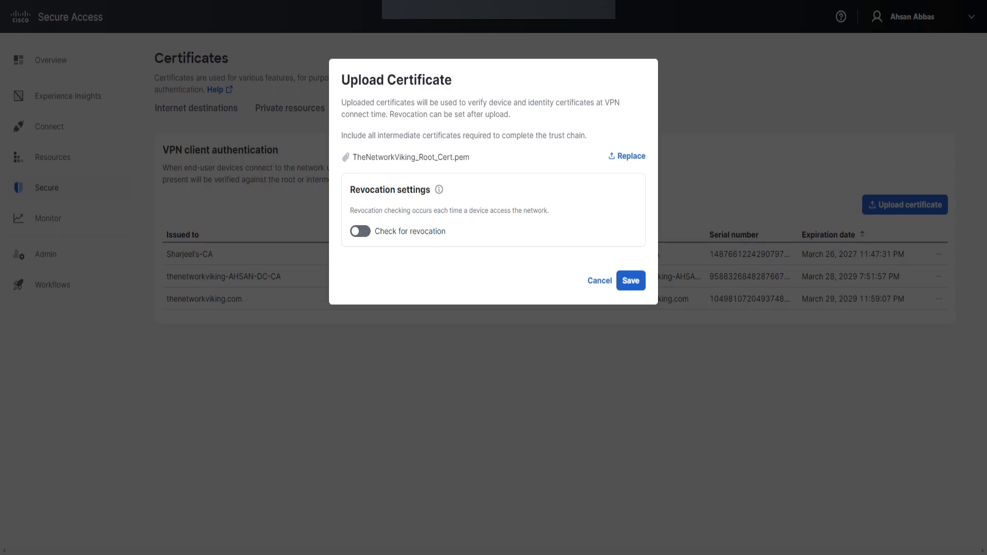
click(630, 280)
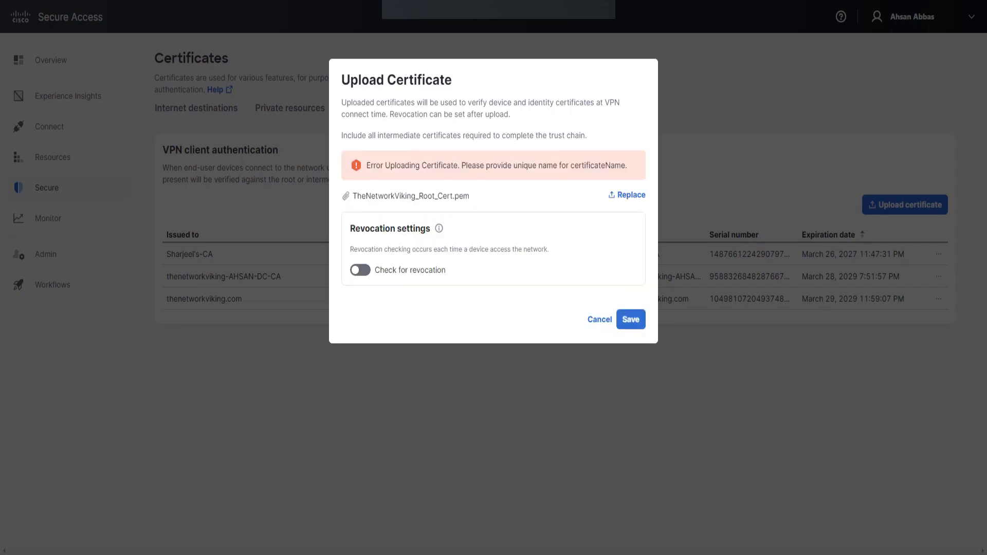
drag(390, 166, 625, 165)
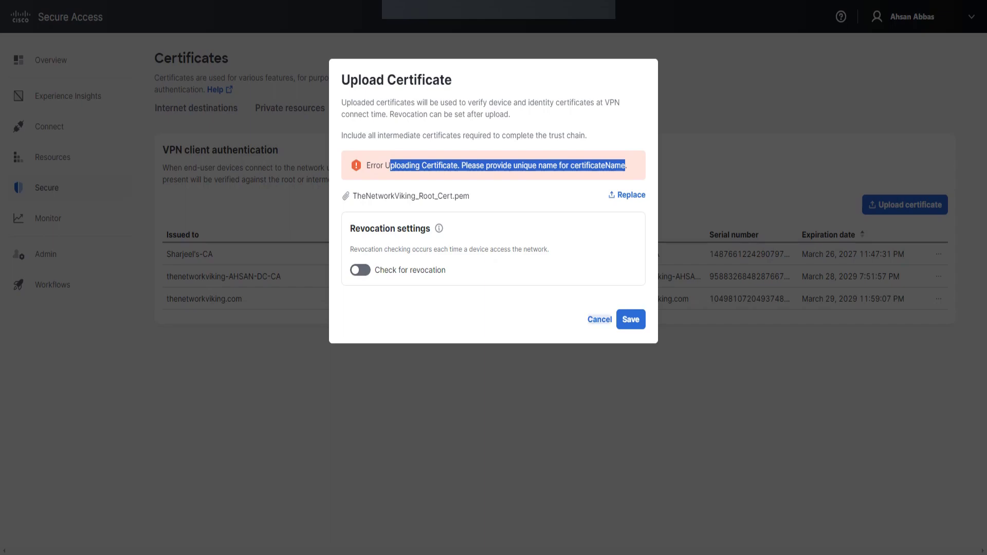
click(599, 319)
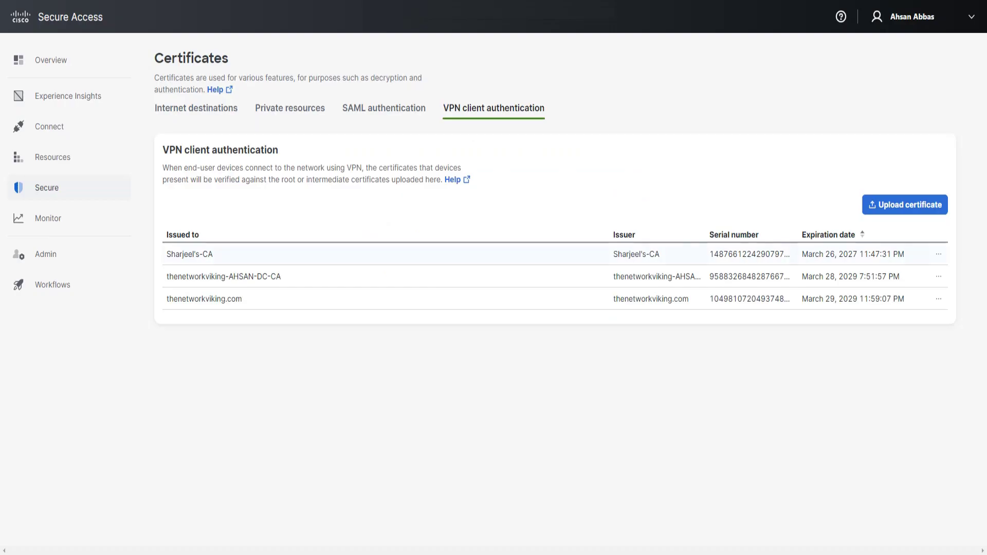
Inspect the first listed CA certificate's details and its revocation check option, and close them without saving
click(225, 255)
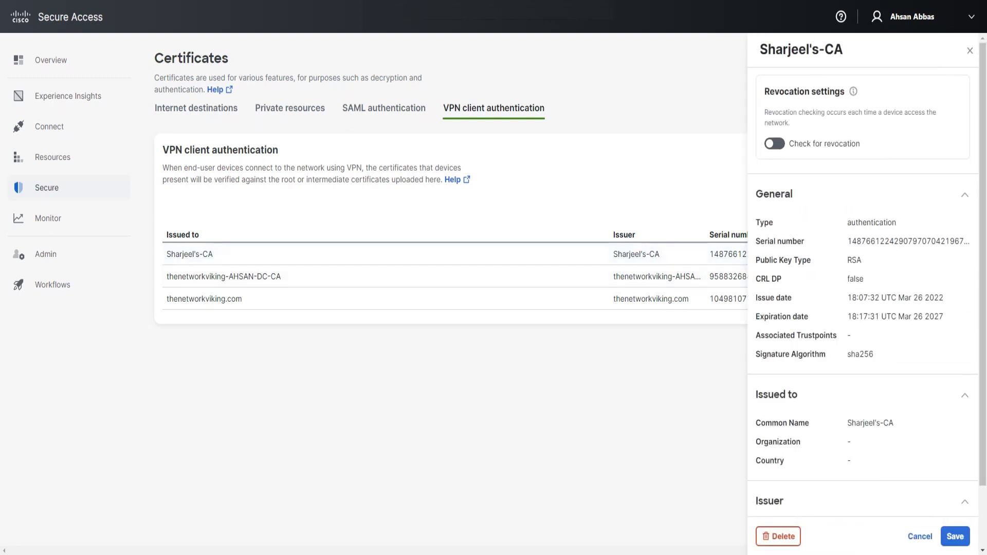
click(774, 144)
click(773, 143)
click(774, 144)
click(774, 143)
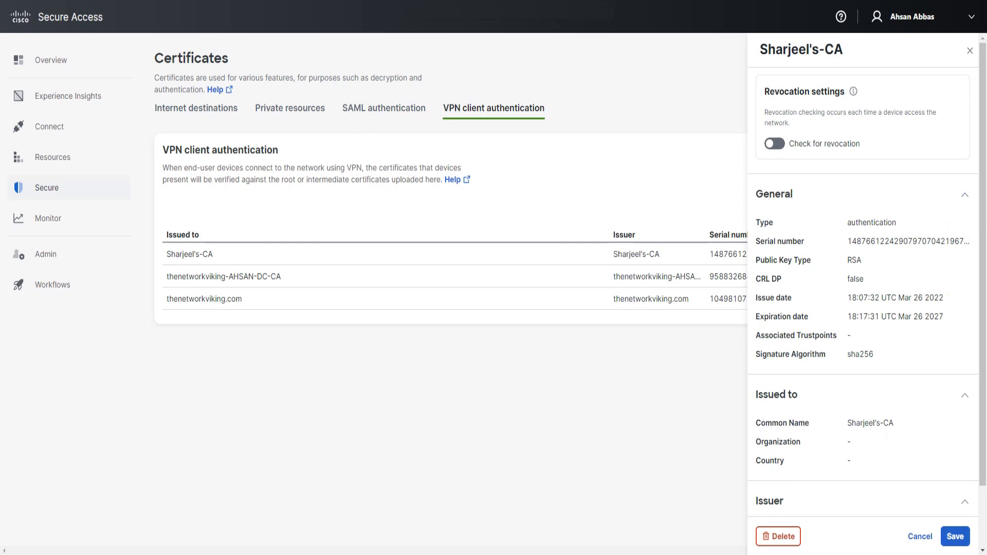
click(919, 537)
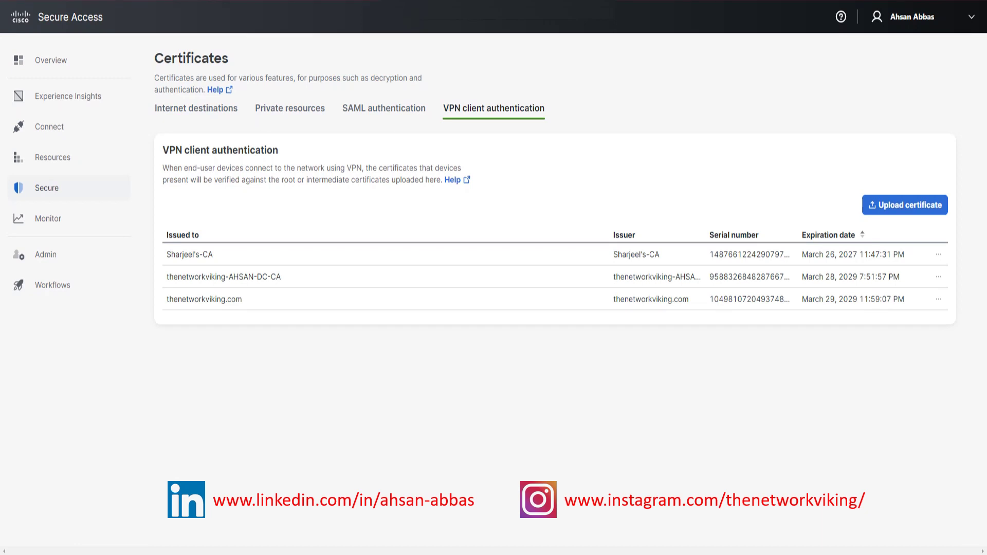
Open the The_Network_Viking VPN profile for editing from the Virtual Private Network section of End User Connectivity
mouse_move(49, 127)
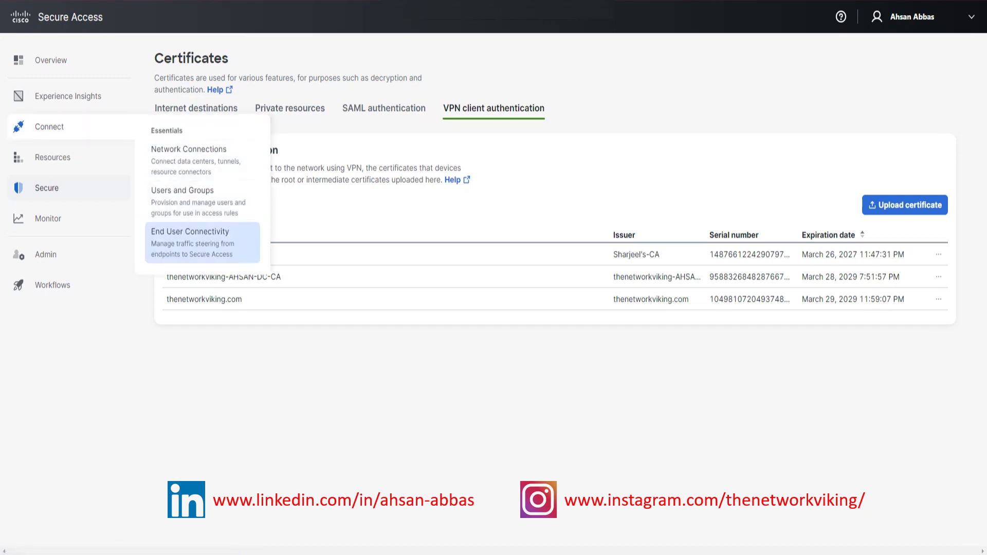
click(191, 239)
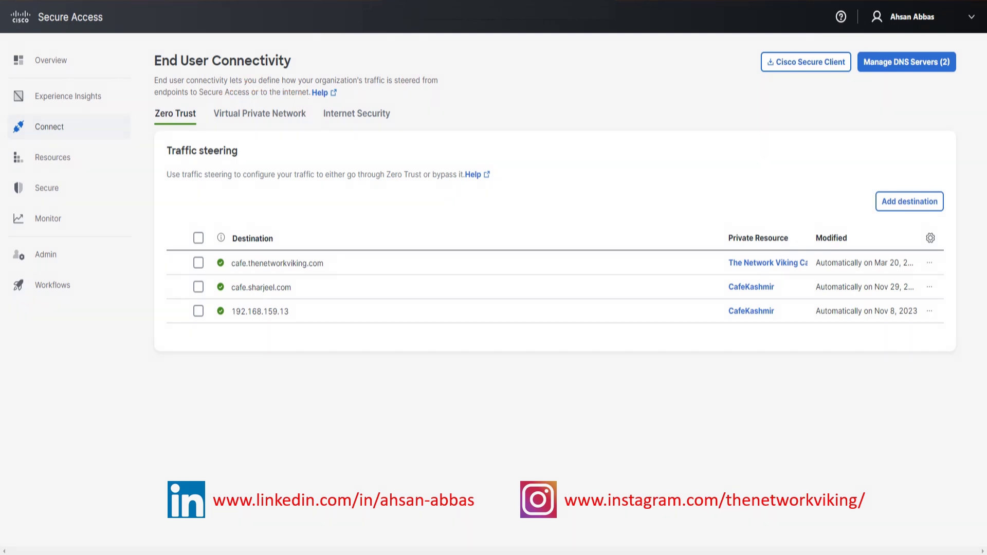
click(259, 113)
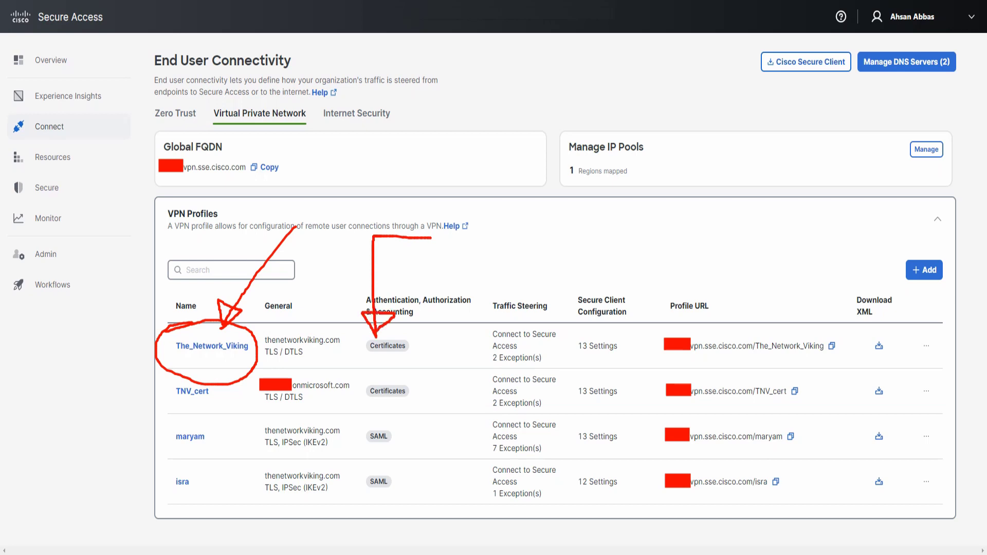
mouse_move(923, 332)
mouse_down()
mouse_move(918, 360)
mouse_move(942, 323)
mouse_move(923, 324)
mouse_up()
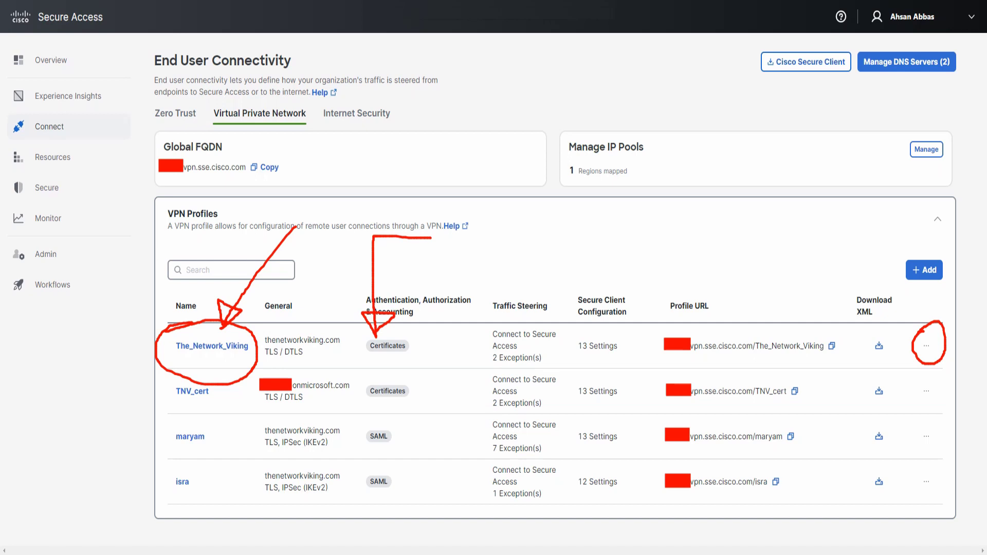
click(925, 346)
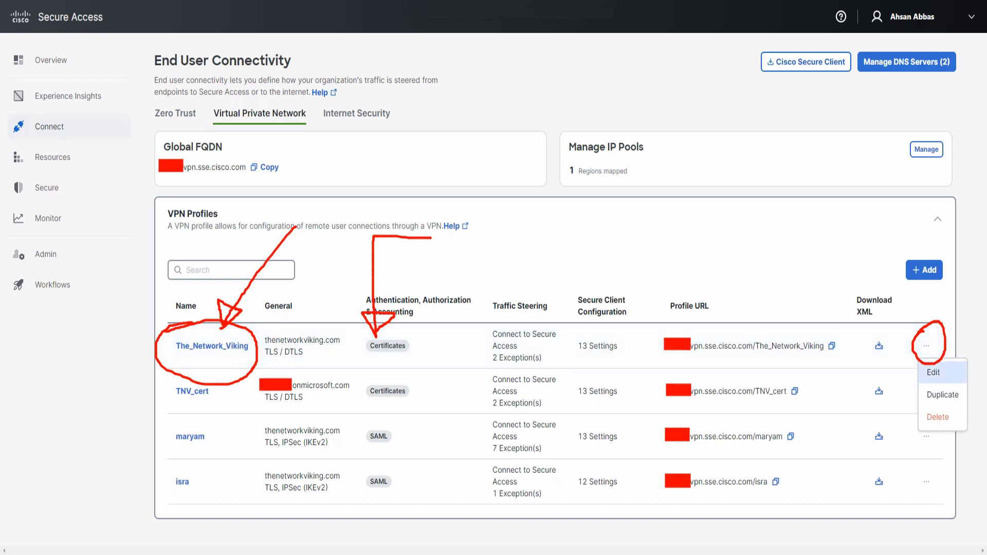
click(933, 372)
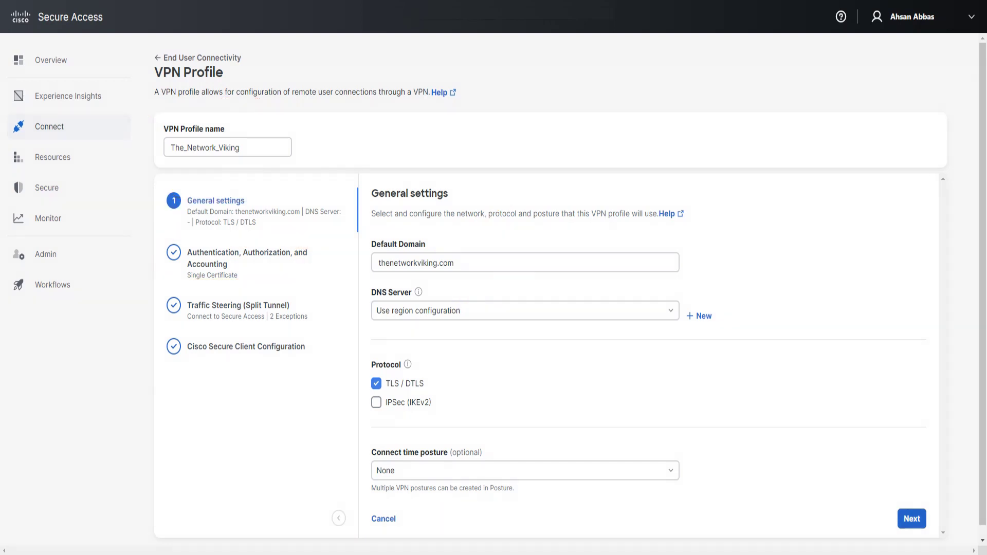
Keep the profile's general settings and proceed to its Authentication, Authorization, and Accounting settings
click(911, 518)
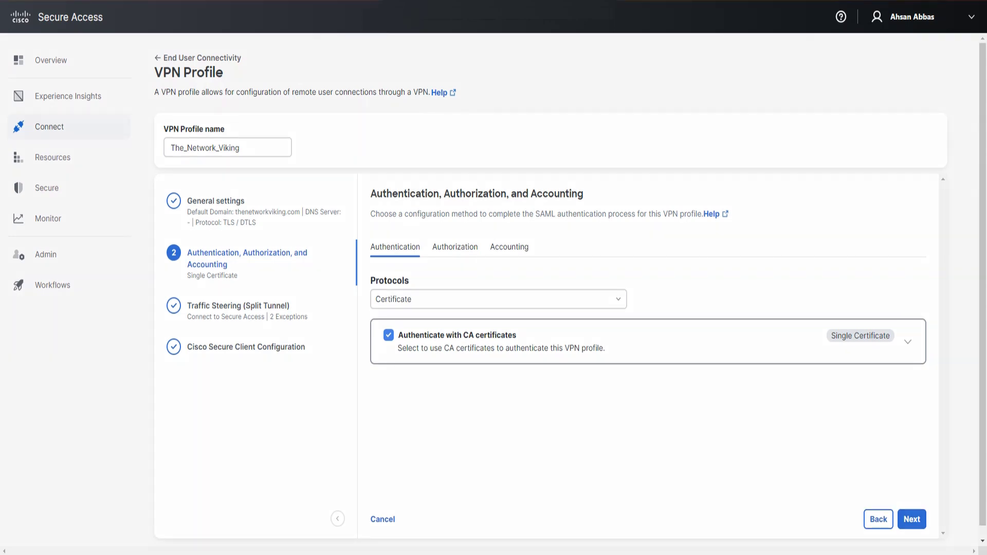
mouse_move(402, 170)
mouse_down()
mouse_move(518, 151)
mouse_move(558, 184)
mouse_move(603, 146)
mouse_up()
mouse_move(374, 172)
mouse_down()
mouse_move(381, 181)
mouse_move(424, 149)
mouse_up()
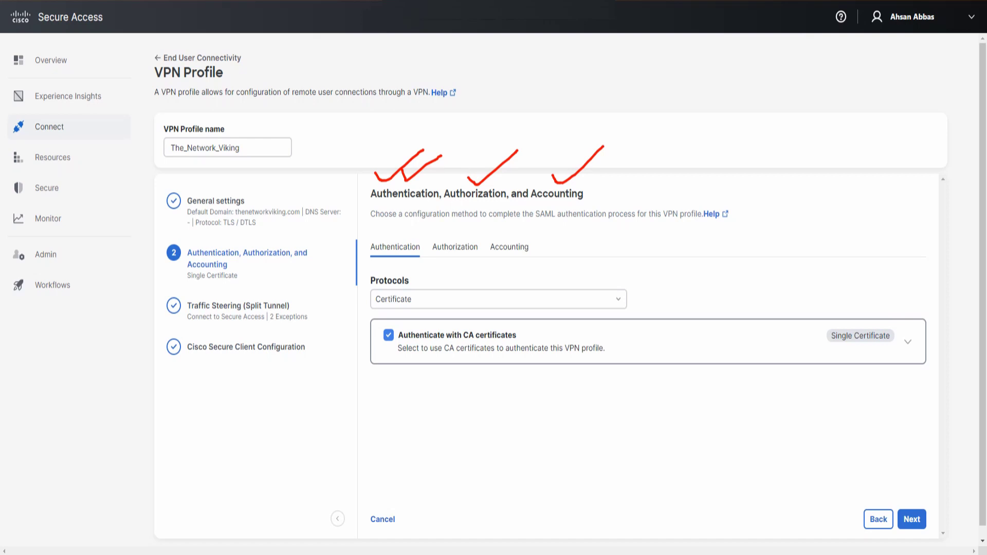
mouse_move(367, 238)
mouse_down()
mouse_move(421, 244)
mouse_move(388, 262)
mouse_move(366, 232)
mouse_up()
drag(359, 278, 413, 257)
mouse_move(361, 326)
mouse_down()
mouse_move(379, 340)
mouse_move(440, 311)
mouse_up()
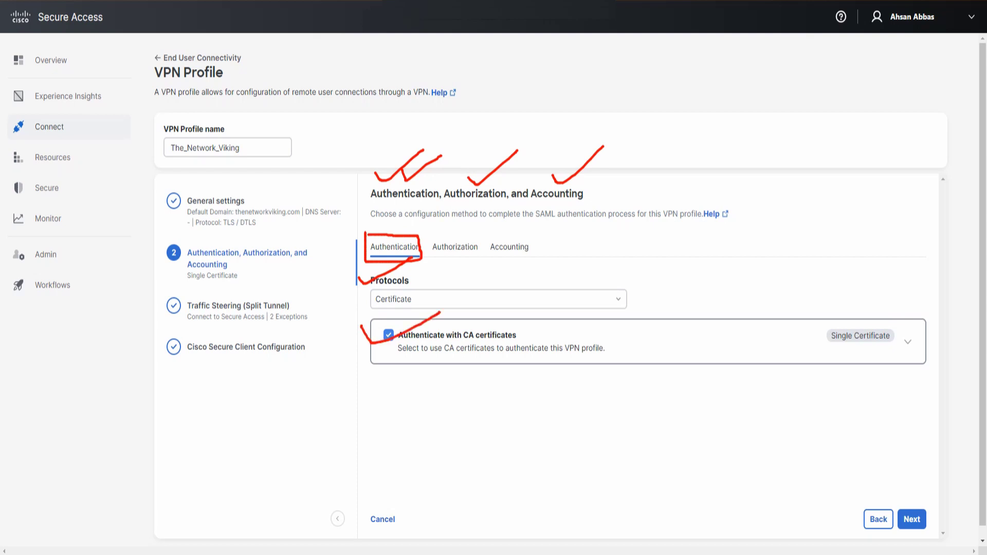
mouse_move(363, 268)
mouse_down()
mouse_move(430, 284)
mouse_move(388, 312)
mouse_move(362, 271)
mouse_move(386, 268)
mouse_up()
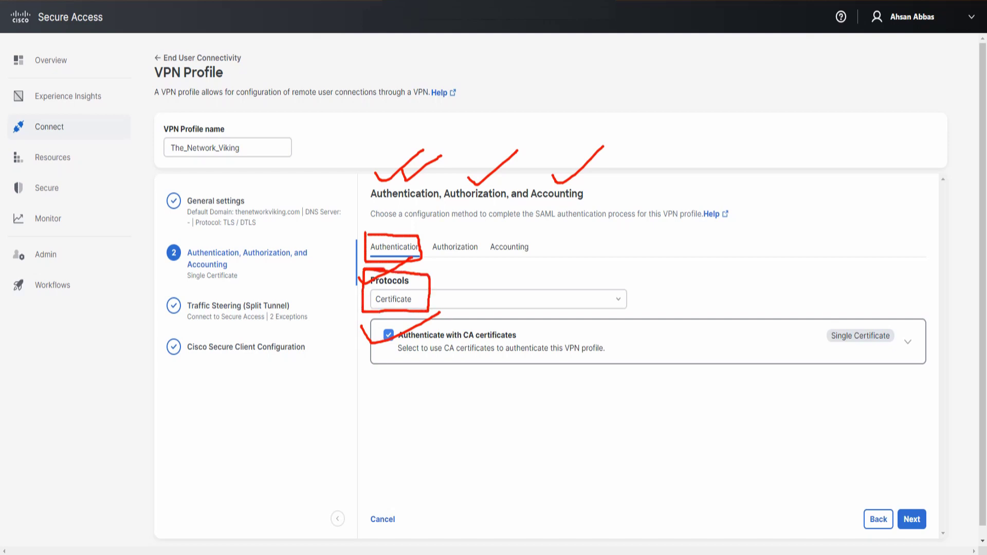
mouse_move(390, 321)
mouse_down()
mouse_move(374, 333)
mouse_move(391, 355)
mouse_move(400, 336)
mouse_move(388, 321)
mouse_up()
mouse_move(618, 285)
mouse_down()
mouse_move(612, 292)
mouse_move(634, 313)
mouse_move(626, 280)
mouse_move(615, 289)
mouse_up()
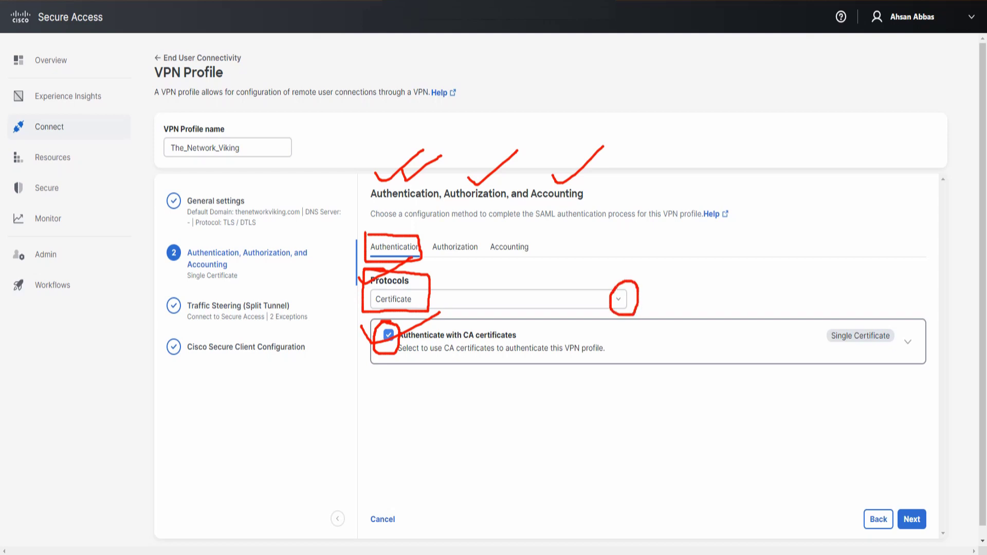
mouse_move(380, 316)
mouse_down()
mouse_move(368, 339)
mouse_move(404, 357)
mouse_move(406, 323)
mouse_move(366, 317)
mouse_up()
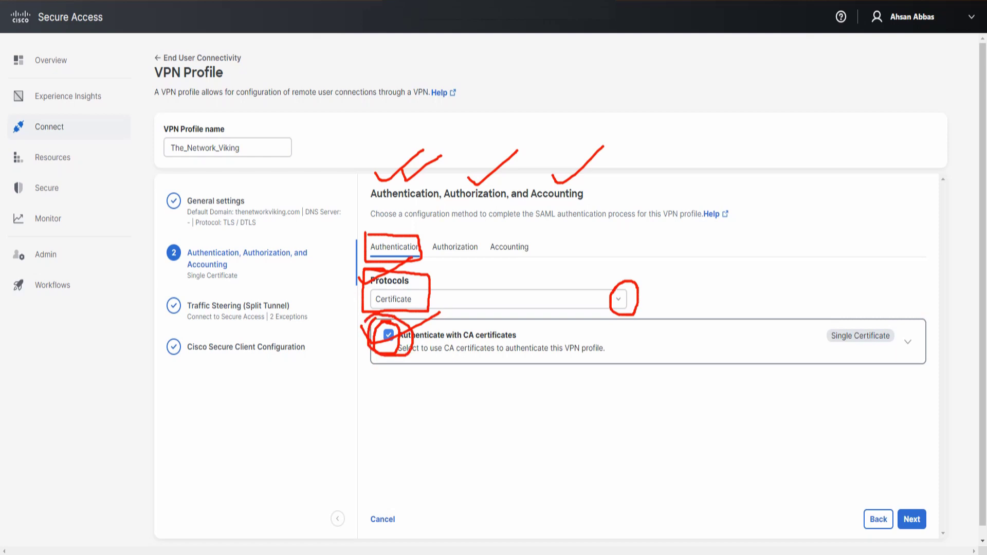
mouse_move(914, 327)
mouse_down()
mouse_move(899, 341)
mouse_move(929, 330)
mouse_move(908, 325)
mouse_up()
mouse_move(839, 311)
mouse_down()
mouse_move(847, 321)
mouse_move(903, 277)
mouse_up()
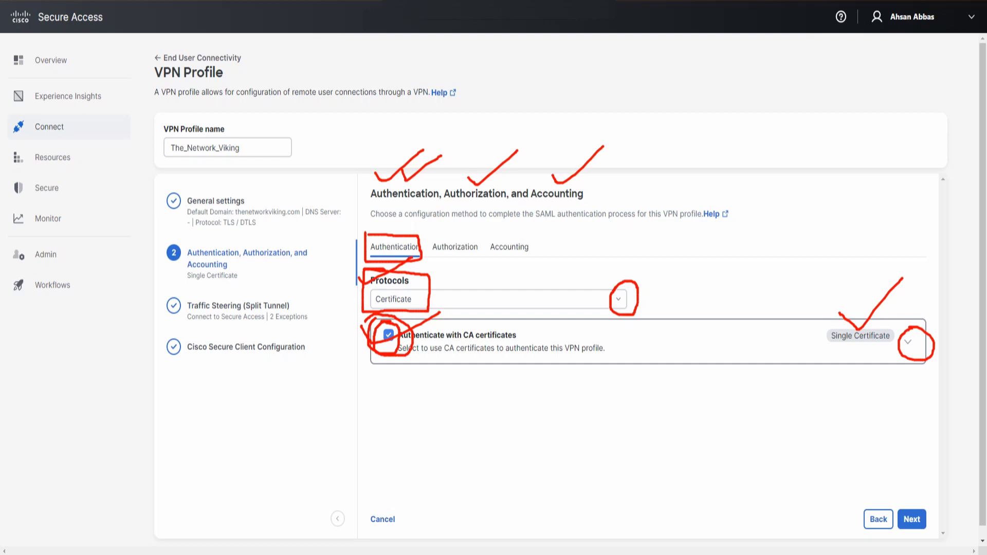
key(Escape)
Review the available authentication protocols and expand the settings for authenticating with CA certificates
click(497, 298)
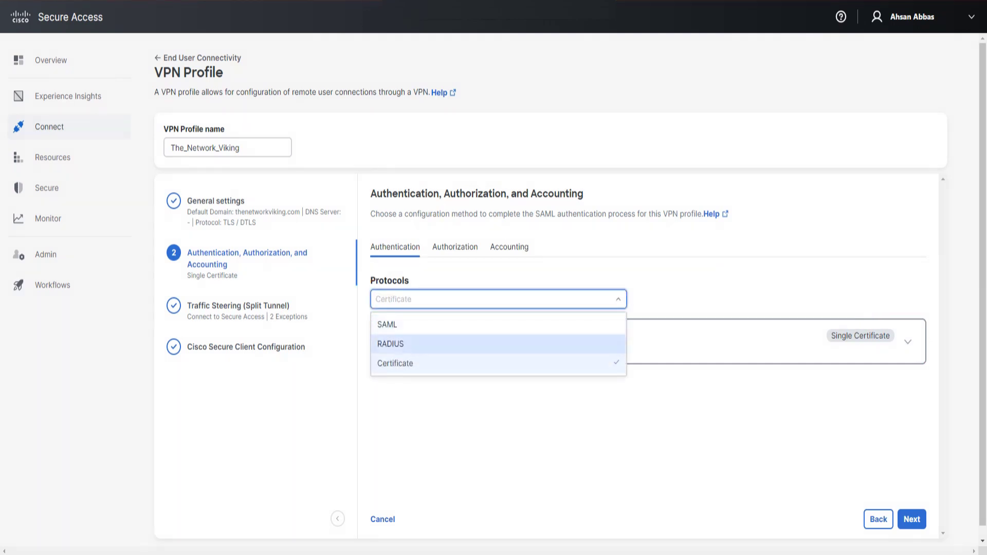
key(Escape)
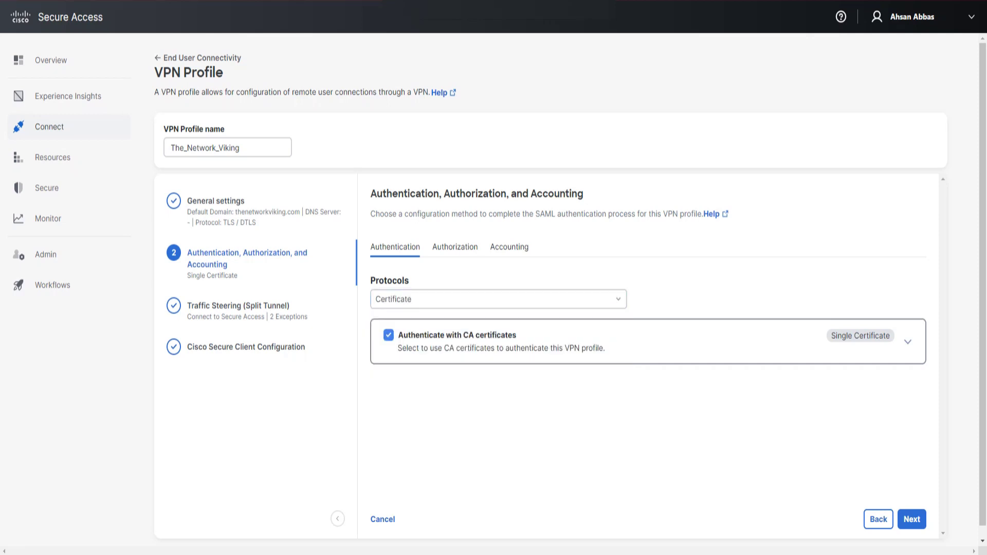
click(908, 341)
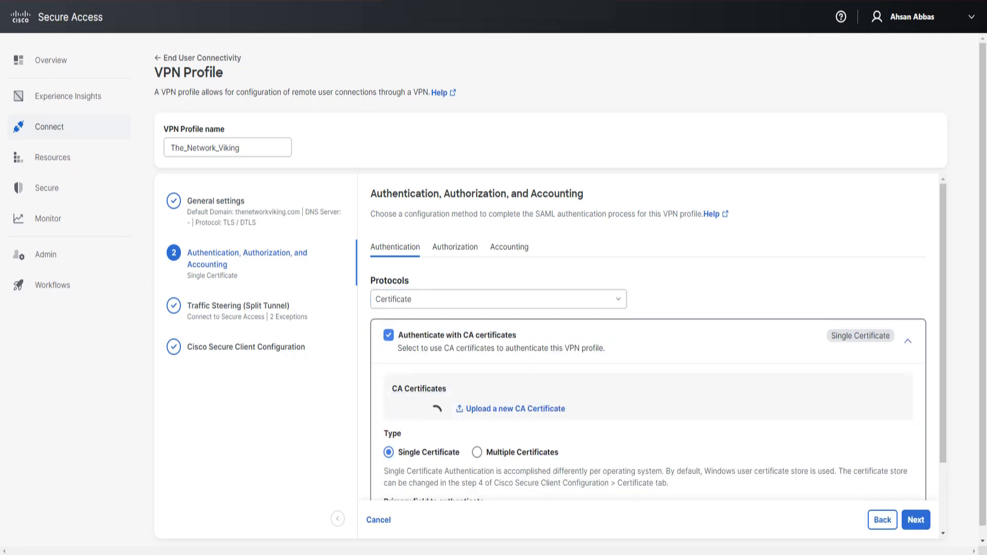
Switch the CA certificate type to Multiple Certificates to view its fields, and return it to Single Certificate
scroll(648, 354, down, 2)
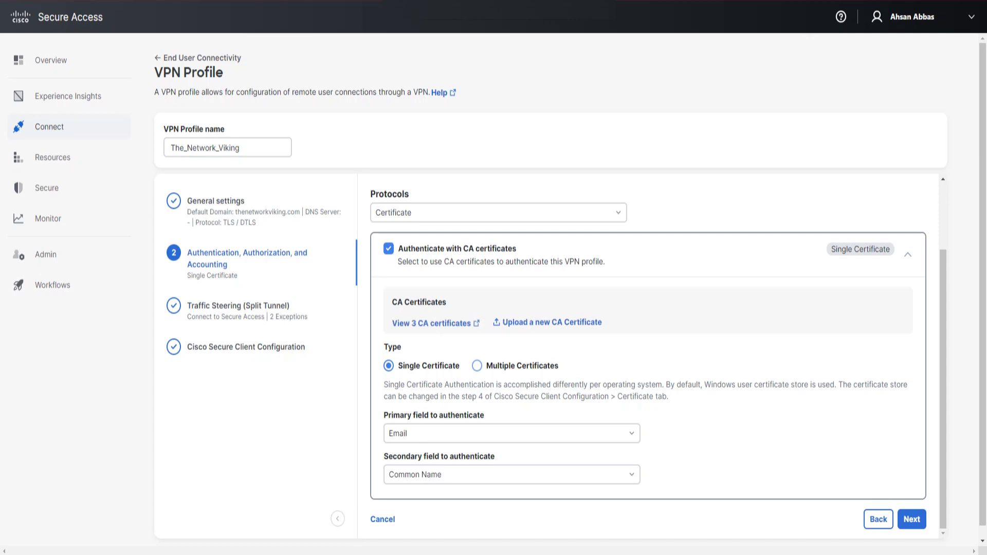
click(476, 365)
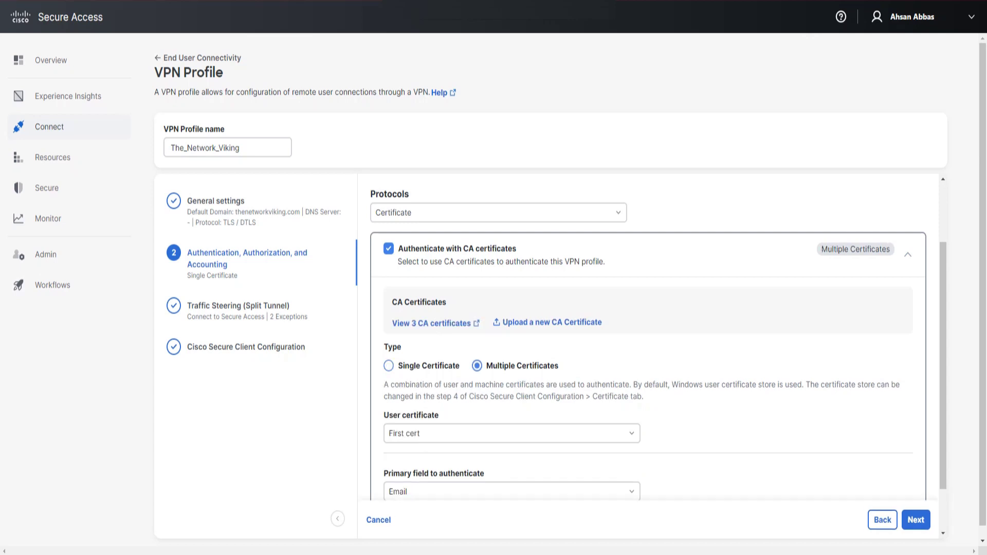
click(389, 366)
scroll(493, 287, down, 1)
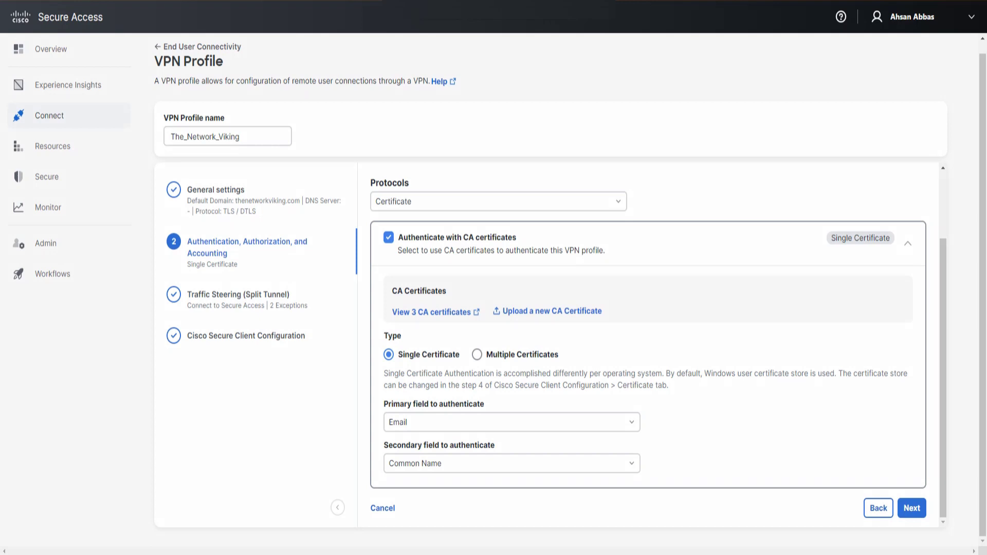
drag(499, 399, 568, 392)
mouse_move(504, 440)
mouse_down()
mouse_move(511, 453)
mouse_move(552, 442)
mouse_up()
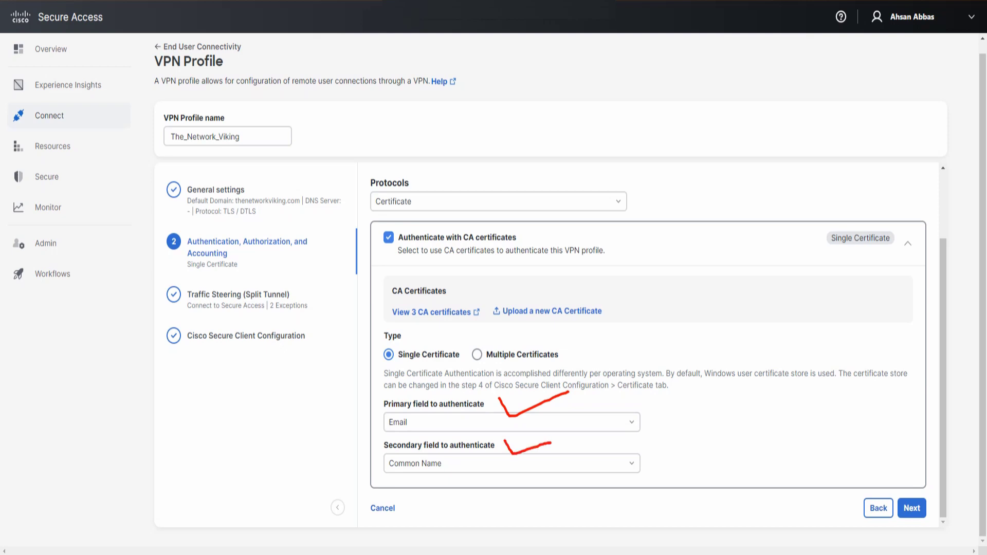
mouse_move(492, 300)
mouse_down()
mouse_move(602, 300)
mouse_move(606, 319)
mouse_move(485, 317)
mouse_move(486, 296)
mouse_move(503, 297)
mouse_up()
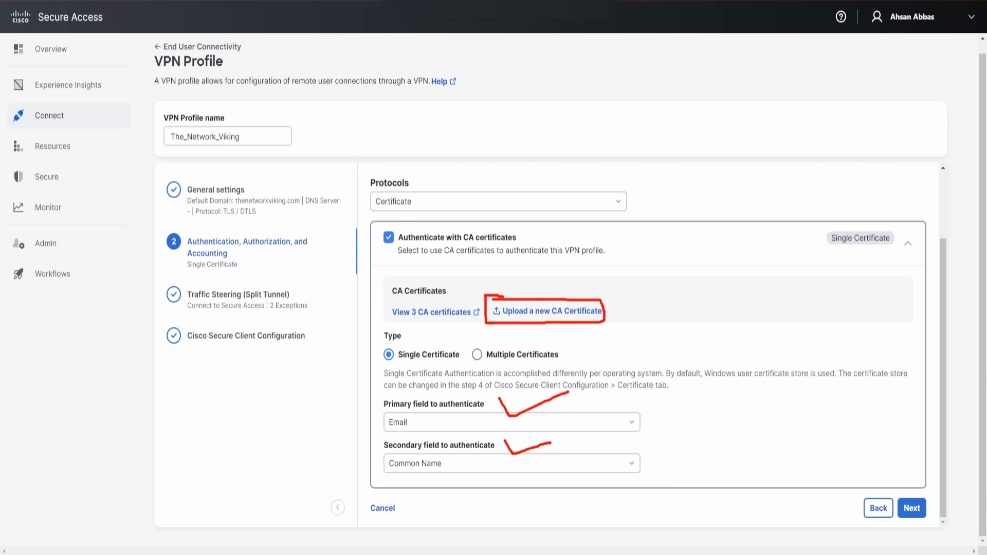
mouse_move(572, 282)
mouse_down()
mouse_move(579, 294)
mouse_move(667, 237)
mouse_up()
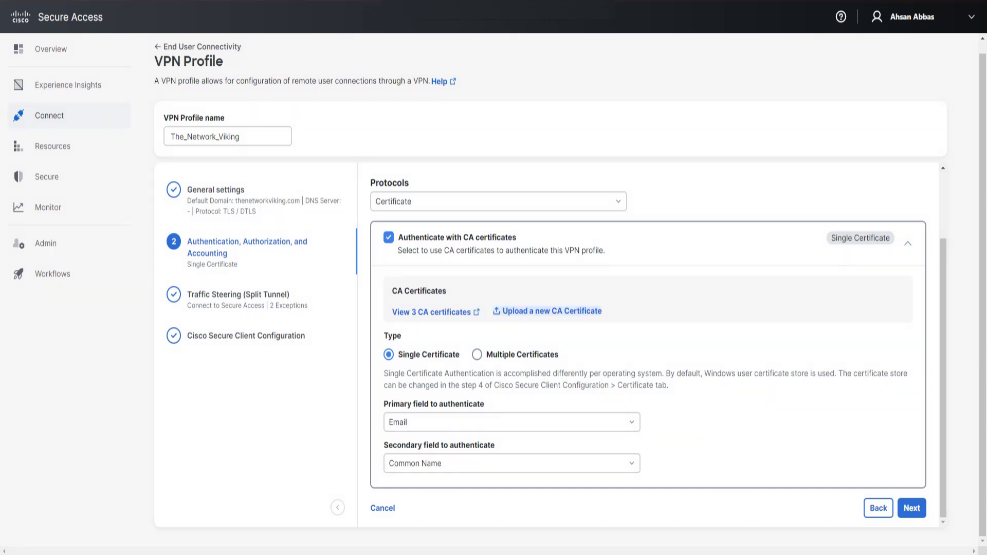
Inspect the dialog for uploading a new CA certificate and cancel it without uploading a file
click(546, 311)
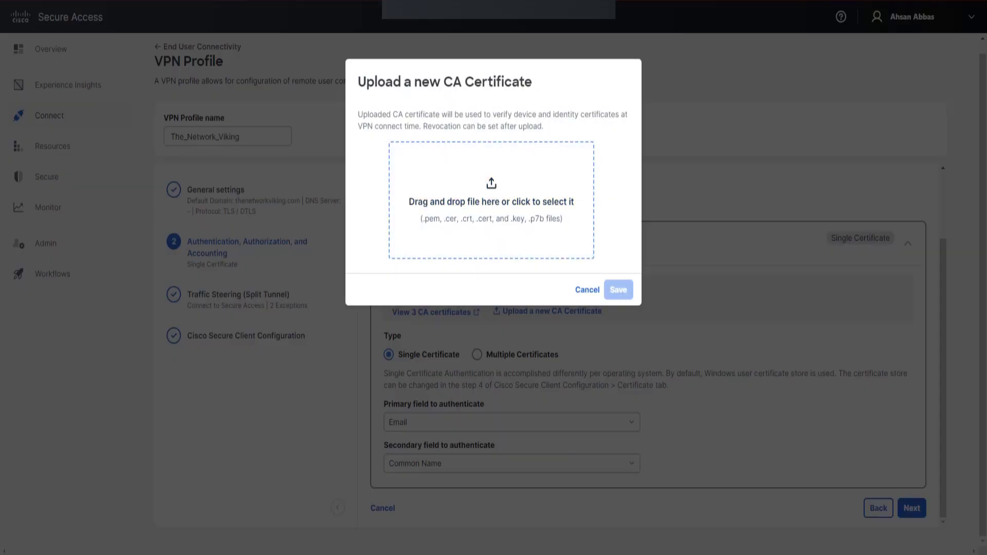
click(586, 290)
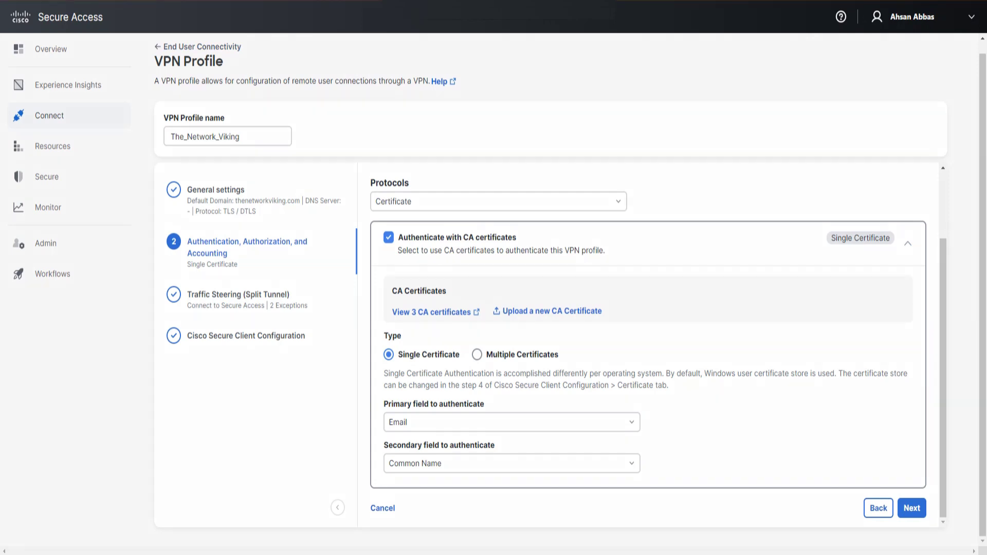
mouse_move(381, 297)
mouse_down()
mouse_move(467, 298)
mouse_move(490, 314)
mouse_move(392, 332)
mouse_move(383, 298)
mouse_up()
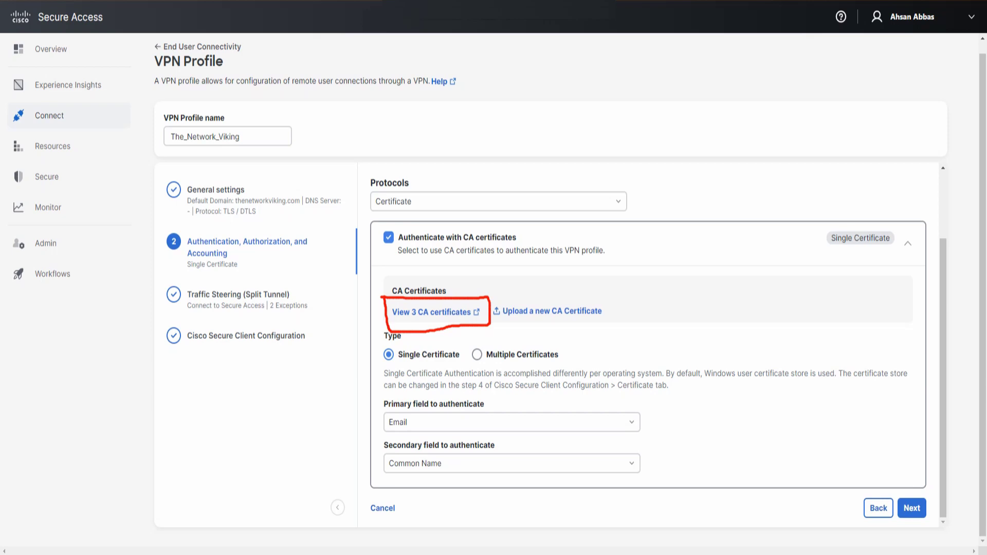
scroll(648, 334, up, 3)
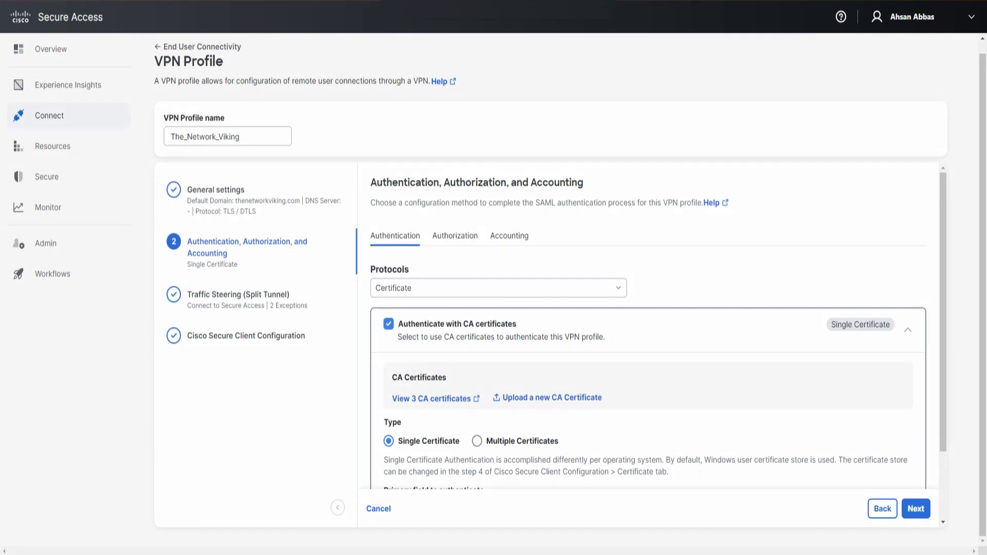
mouse_move(454, 141)
mouse_down()
mouse_move(454, 225)
mouse_move(442, 205)
mouse_move(462, 221)
mouse_move(455, 231)
mouse_up()
mouse_move(500, 143)
mouse_down()
mouse_move(507, 226)
mouse_move(495, 206)
mouse_move(522, 208)
mouse_move(509, 227)
mouse_move(499, 214)
mouse_move(525, 229)
mouse_move(571, 195)
mouse_up()
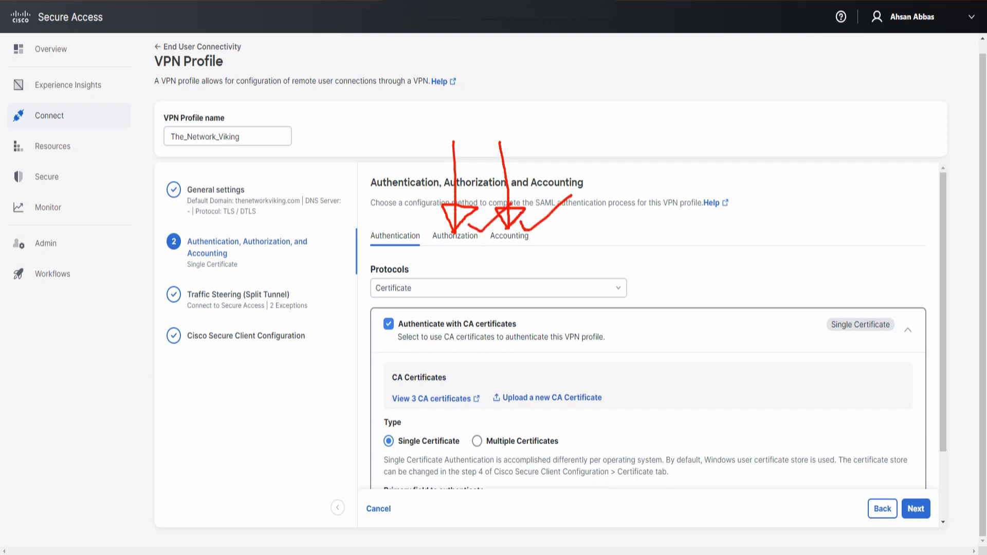
mouse_move(392, 215)
mouse_down()
mouse_move(364, 222)
mouse_move(413, 256)
mouse_move(381, 216)
mouse_up()
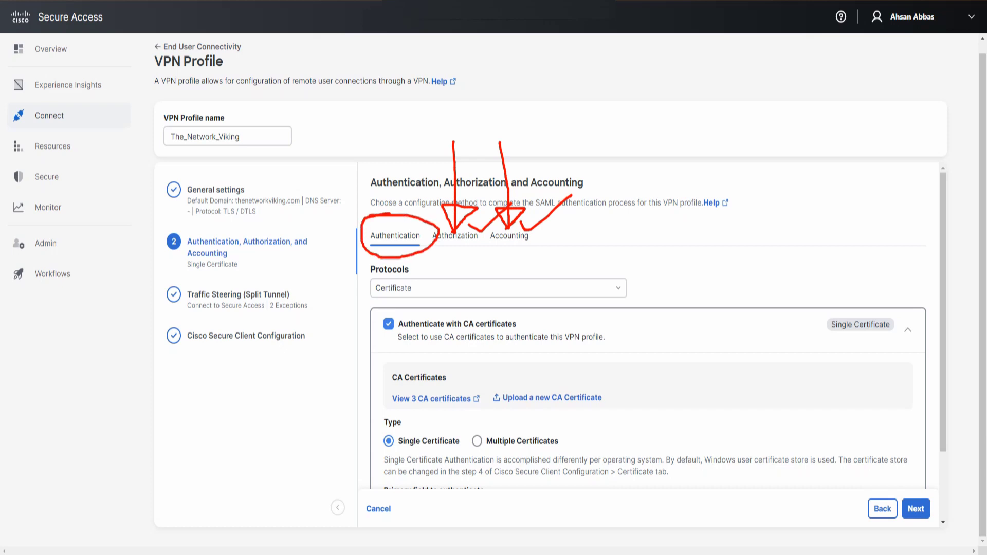
mouse_move(407, 278)
mouse_down()
mouse_move(418, 294)
mouse_move(493, 261)
mouse_up()
mouse_move(371, 314)
mouse_down()
mouse_move(396, 325)
mouse_move(460, 297)
mouse_up()
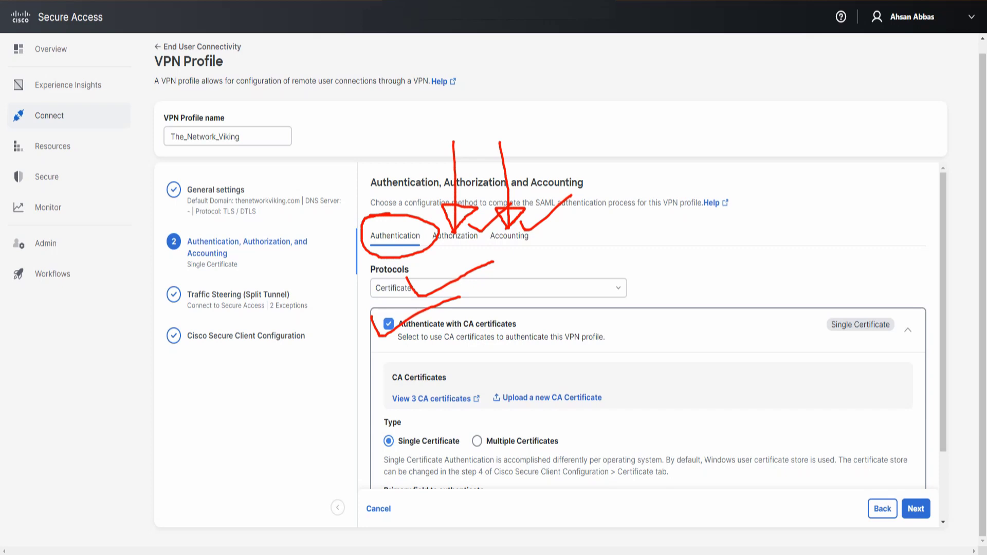
key(e)
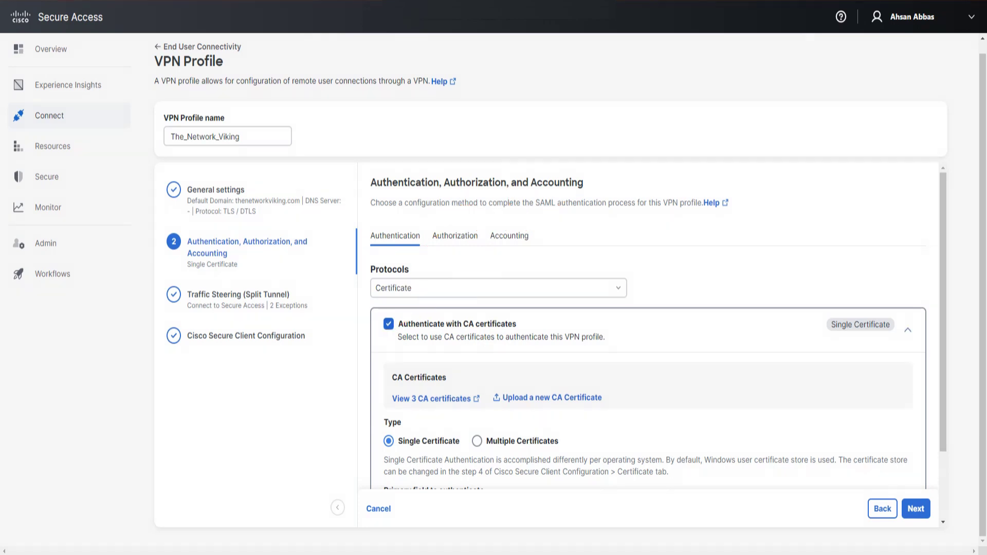
Try the SAML protocol and toggle the option to authenticate with CA certificates
click(498, 288)
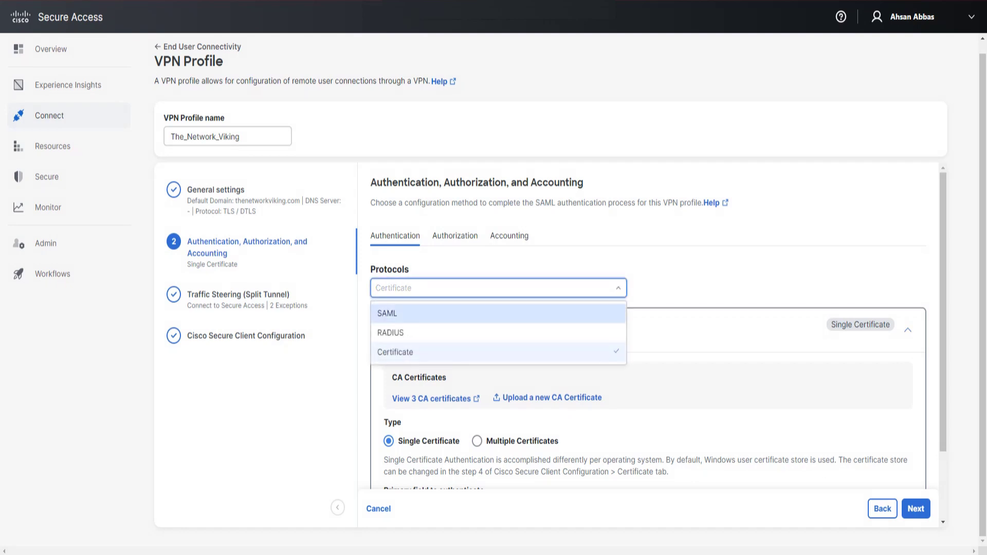
click(498, 313)
click(388, 323)
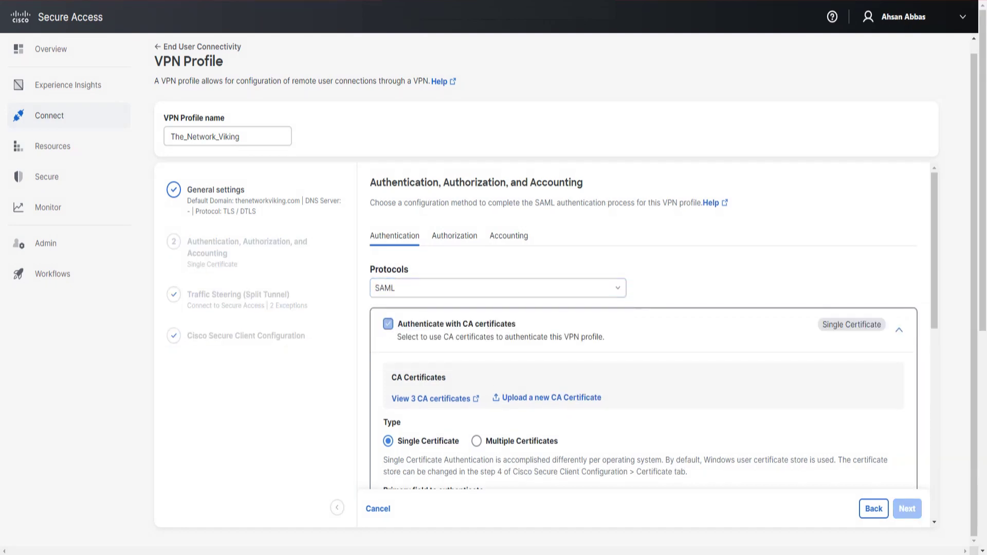
click(388, 324)
click(389, 324)
click(388, 324)
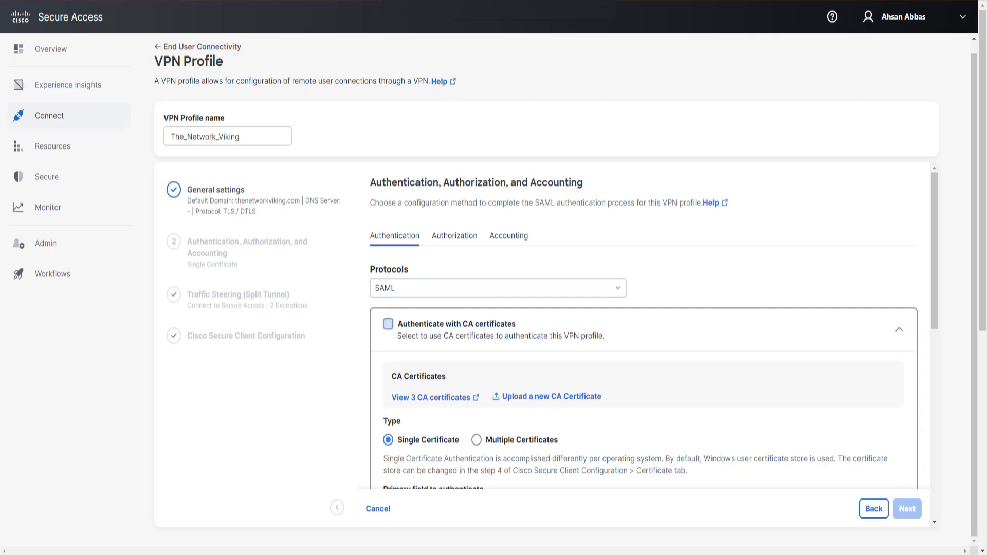
Try the RADIUS protocol with the CA certificate option, and set the authentication protocol back to Certificate
click(497, 288)
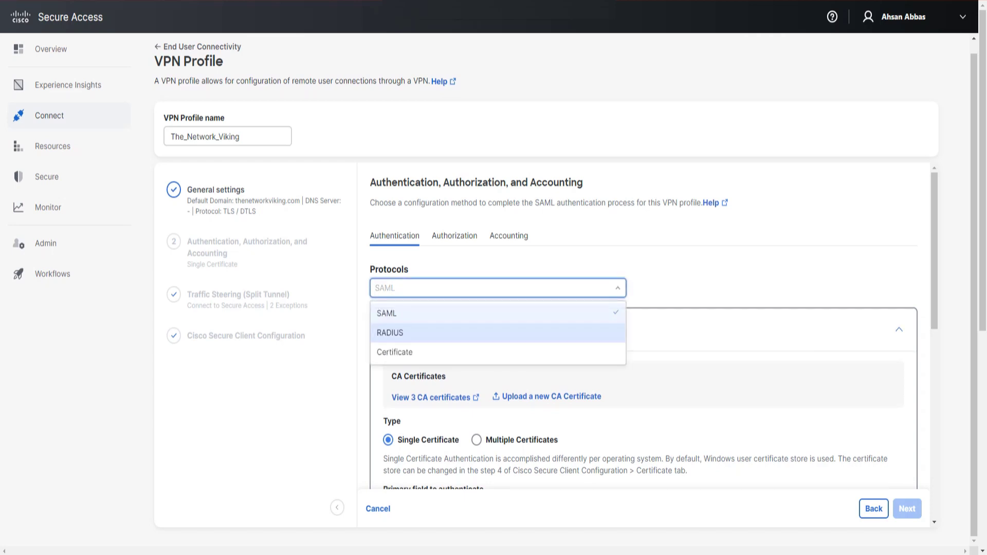
click(390, 332)
click(389, 324)
click(389, 324)
click(498, 288)
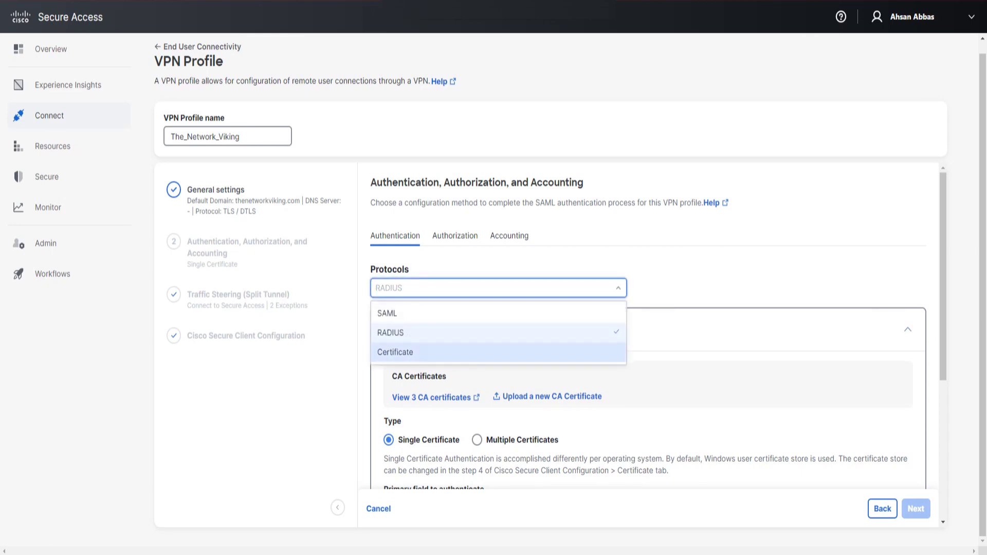
click(395, 352)
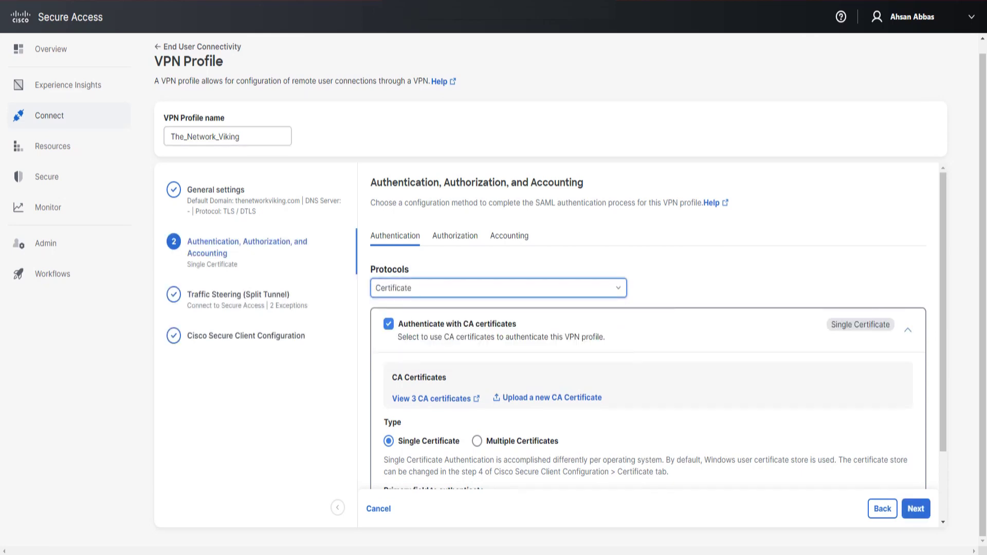
Choose Email as the primary and Common Name as the secondary field to authenticate, and proceed to Traffic Steering
scroll(648, 339, down, 2)
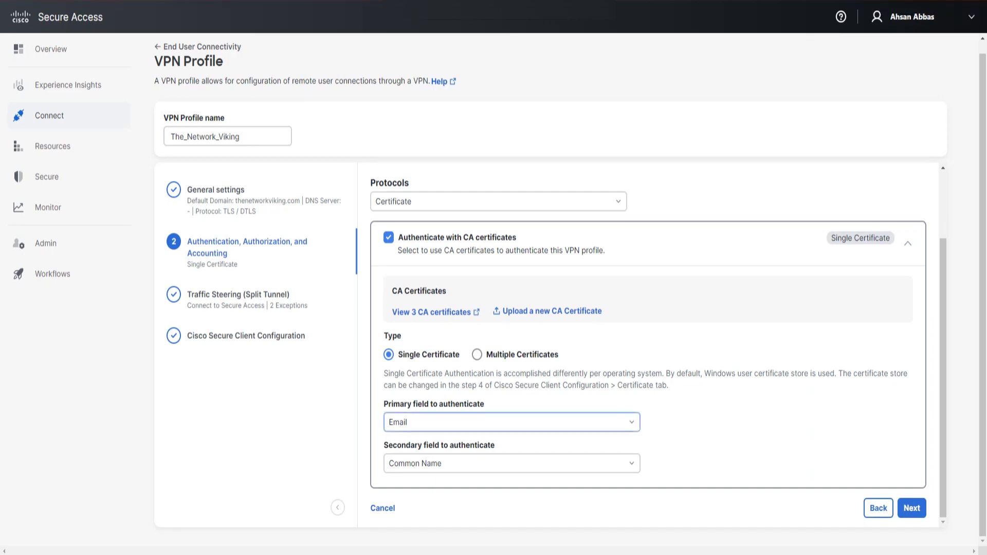
click(509, 423)
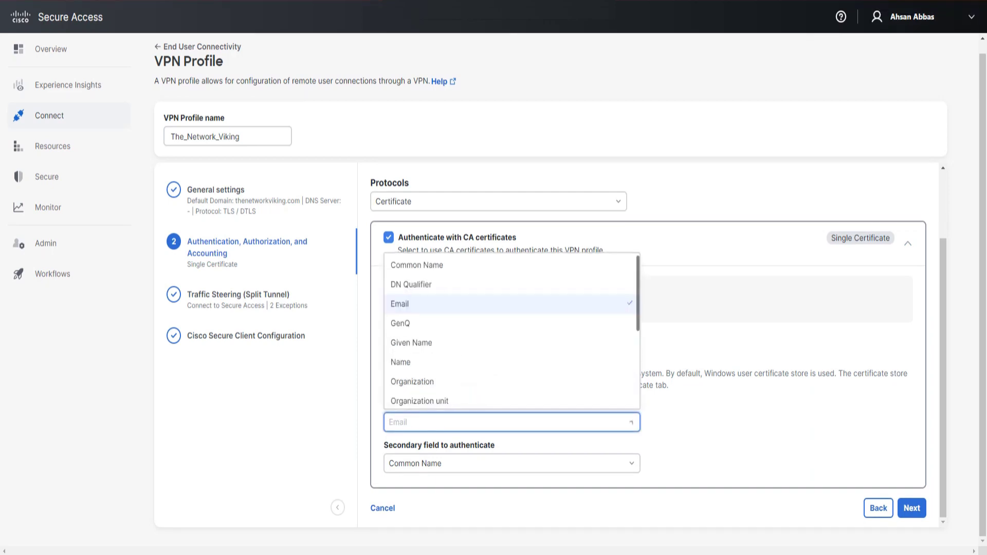
click(509, 304)
click(509, 463)
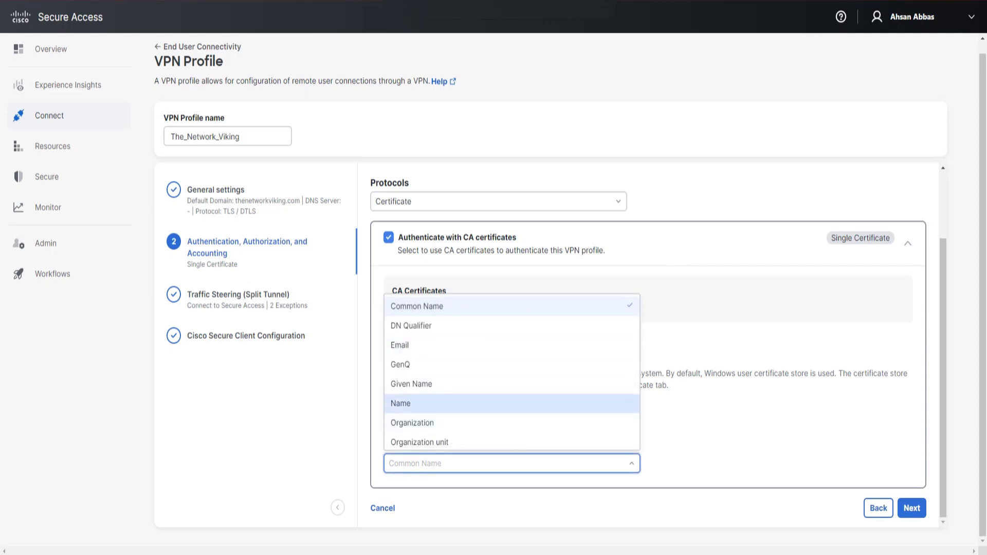
click(509, 305)
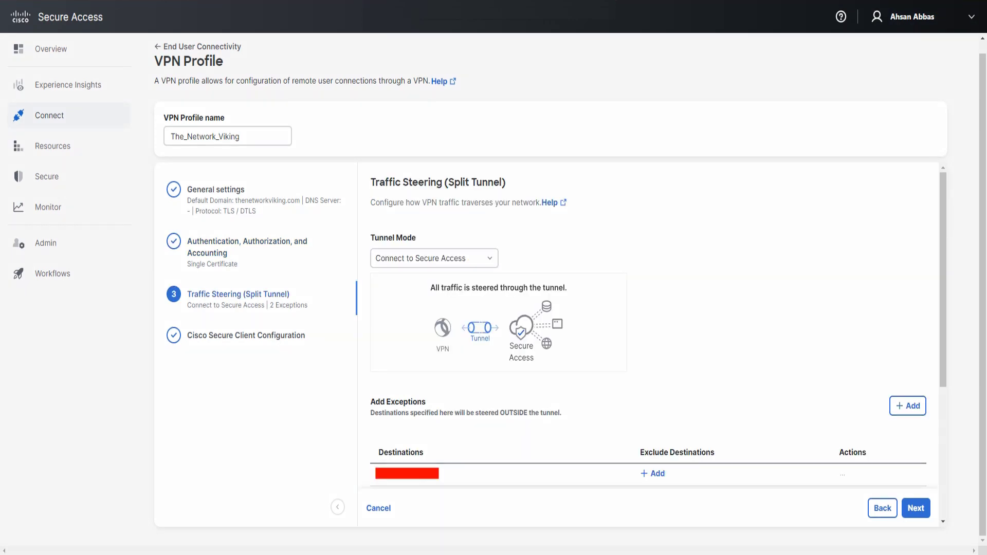
Keep the Connect to Secure Access tunnel mode and its exceptions, and proceed to the Cisco Secure Client Configuration
drag(149, 288, 224, 279)
mouse_move(503, 248)
mouse_down()
mouse_move(512, 259)
mouse_move(619, 190)
mouse_up()
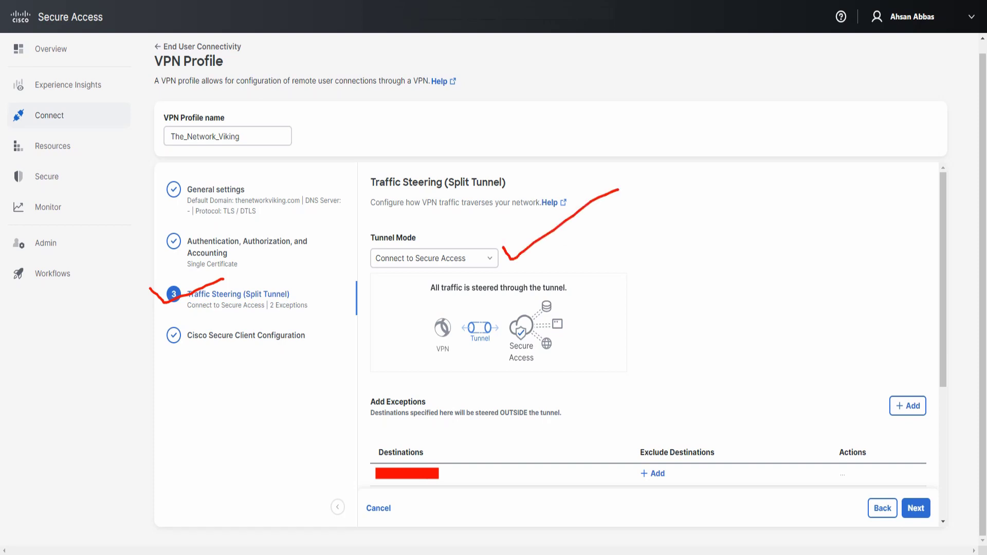
mouse_move(327, 351)
mouse_down()
mouse_move(403, 398)
mouse_move(344, 433)
mouse_move(400, 433)
mouse_up()
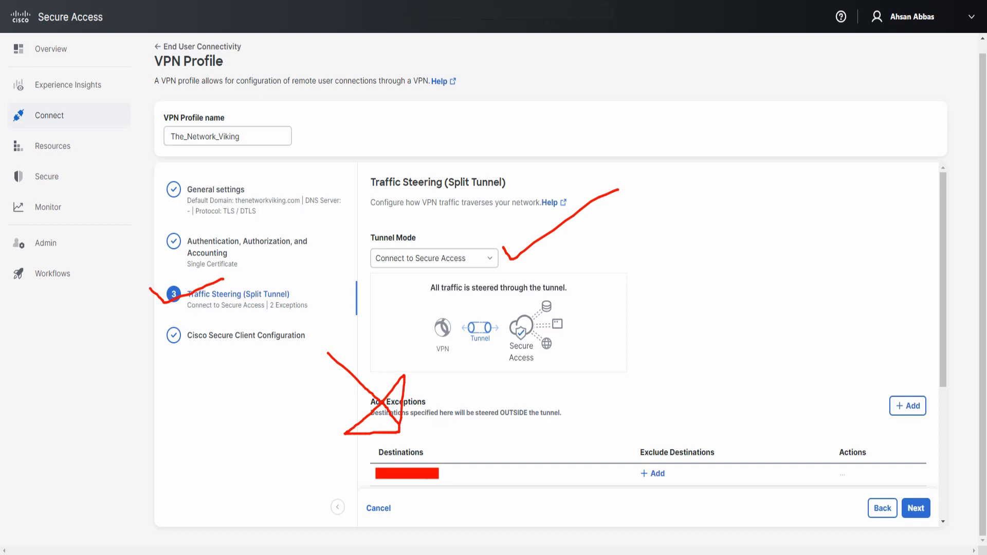
mouse_move(847, 393)
mouse_down()
mouse_move(913, 492)
mouse_move(878, 483)
mouse_move(922, 490)
mouse_up()
key(Right)
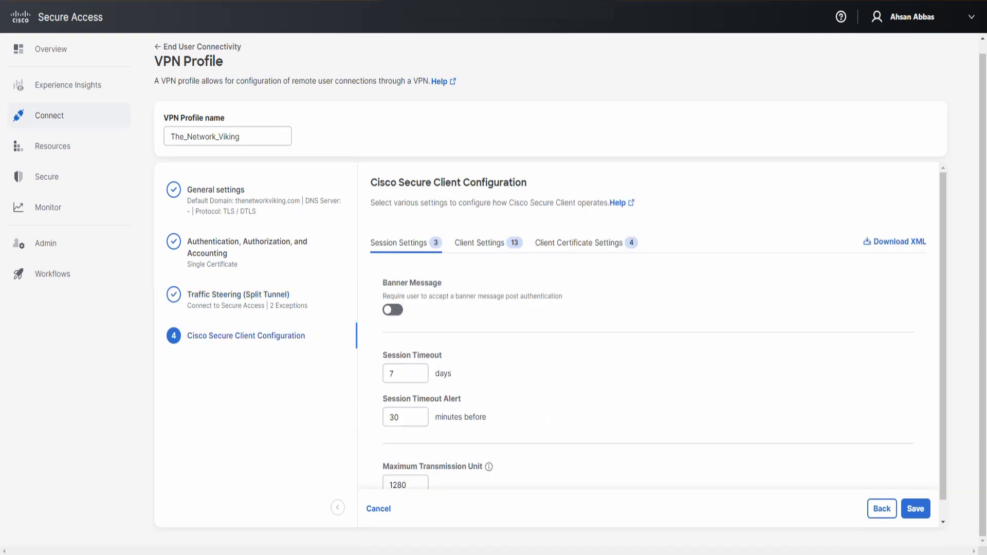
mouse_move(151, 317)
mouse_down()
mouse_move(326, 315)
mouse_move(322, 361)
mouse_move(162, 364)
mouse_move(151, 316)
mouse_up()
mouse_move(212, 348)
mouse_down()
mouse_move(229, 356)
mouse_move(304, 303)
mouse_up()
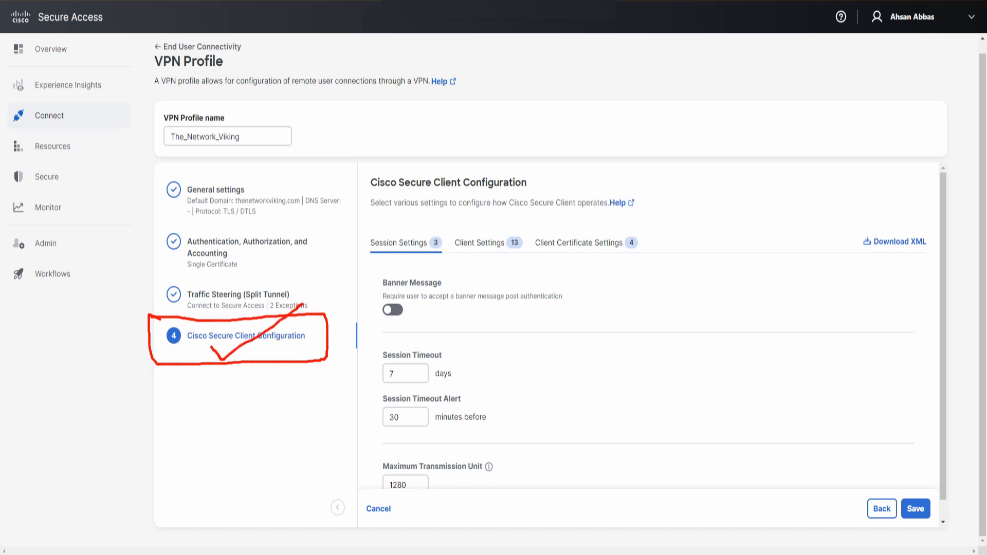
mouse_move(389, 227)
mouse_down()
mouse_move(401, 241)
mouse_move(423, 217)
mouse_up()
drag(514, 369, 551, 403)
drag(541, 361, 513, 415)
mouse_move(571, 181)
mouse_down()
mouse_move(571, 236)
mouse_move(559, 211)
mouse_move(585, 212)
mouse_move(572, 235)
mouse_up()
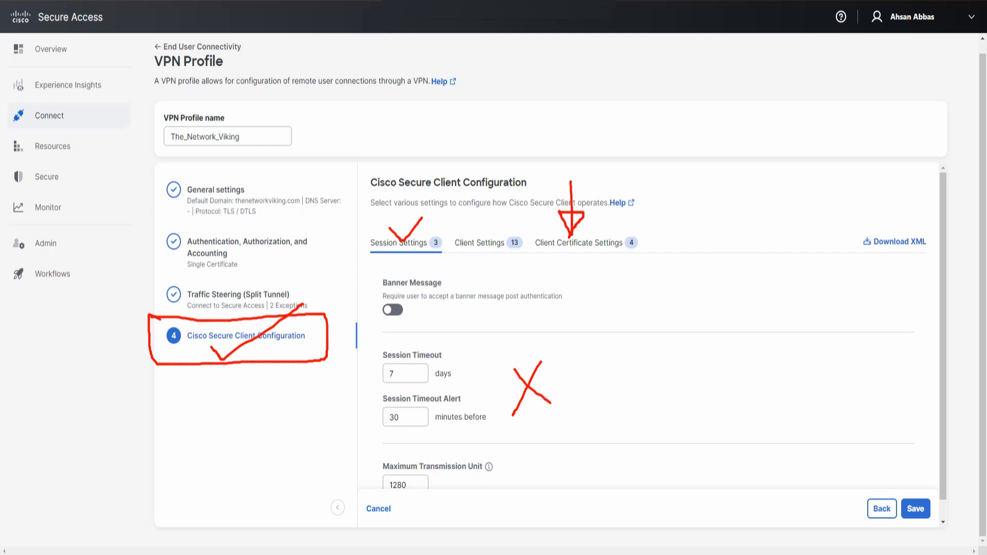
mouse_move(641, 238)
mouse_down()
mouse_move(650, 246)
mouse_move(700, 216)
mouse_up()
key(Escape)
Review the pre-selected client settings of the Cisco Secure Client configuration, including Windows VPN Establishment
click(479, 243)
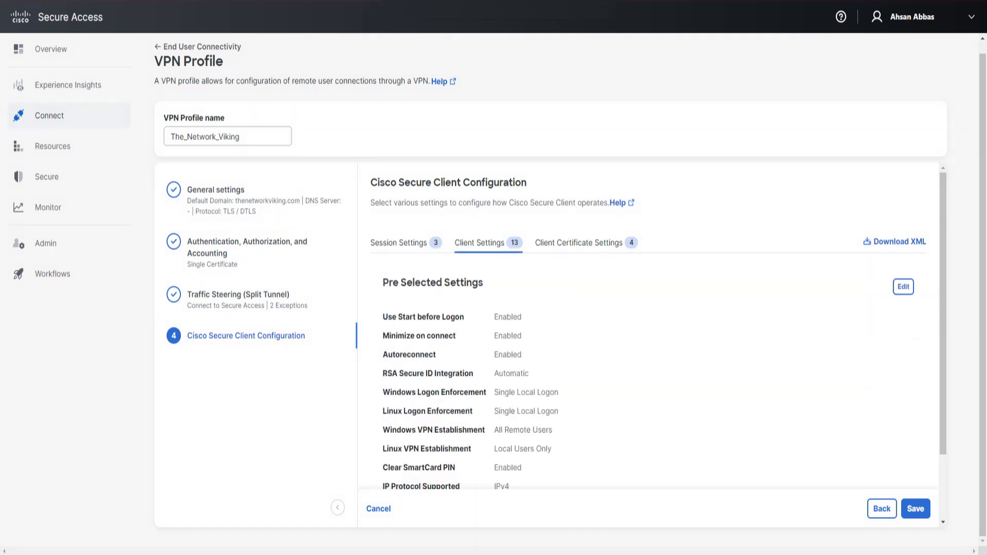
scroll(480, 242, down, 2)
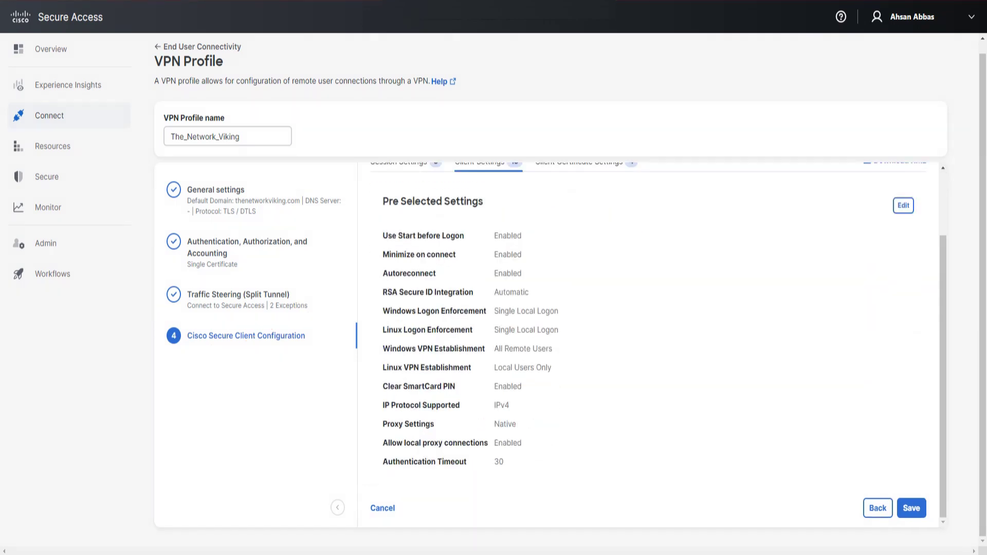
drag(553, 349, 493, 349)
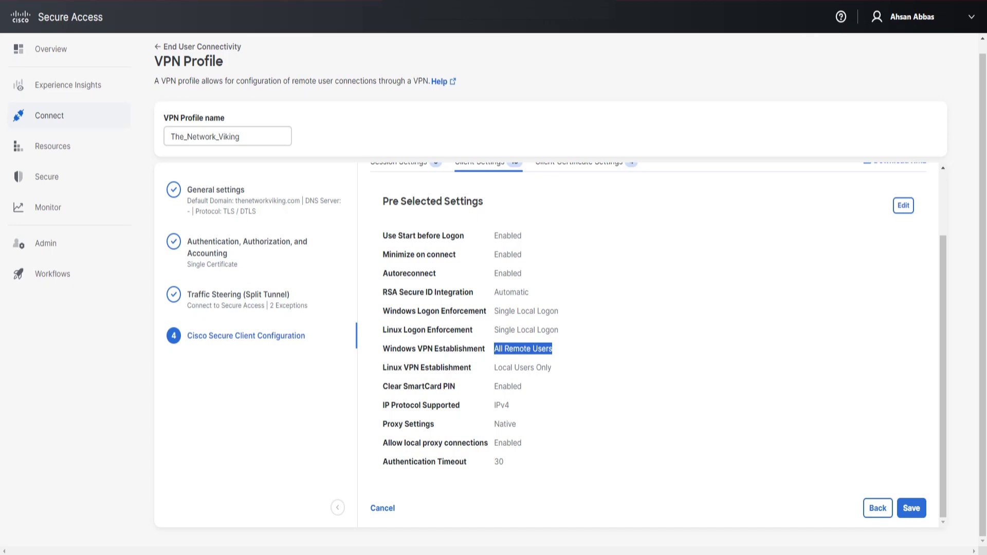
scroll(648, 335, up, 1)
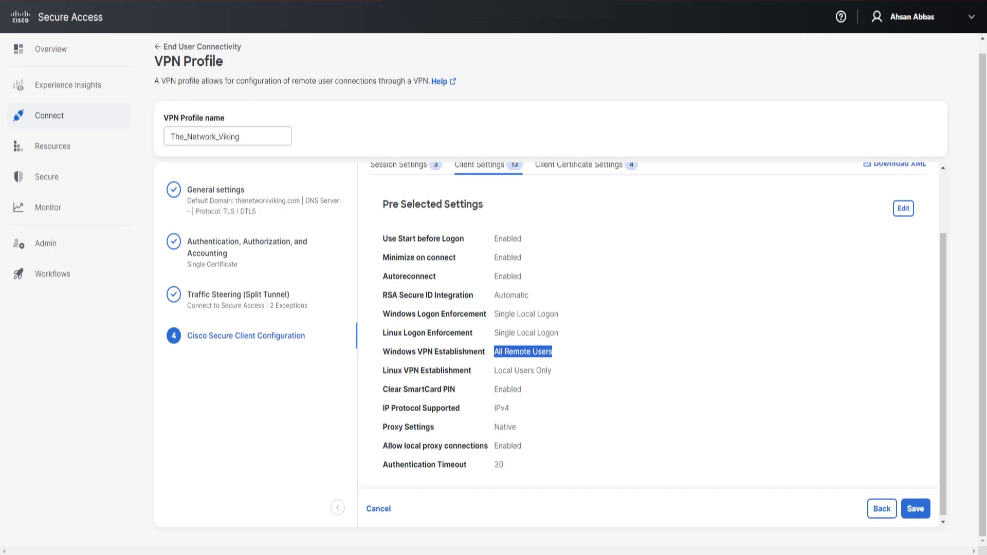
drag(389, 240, 503, 468)
click(504, 468)
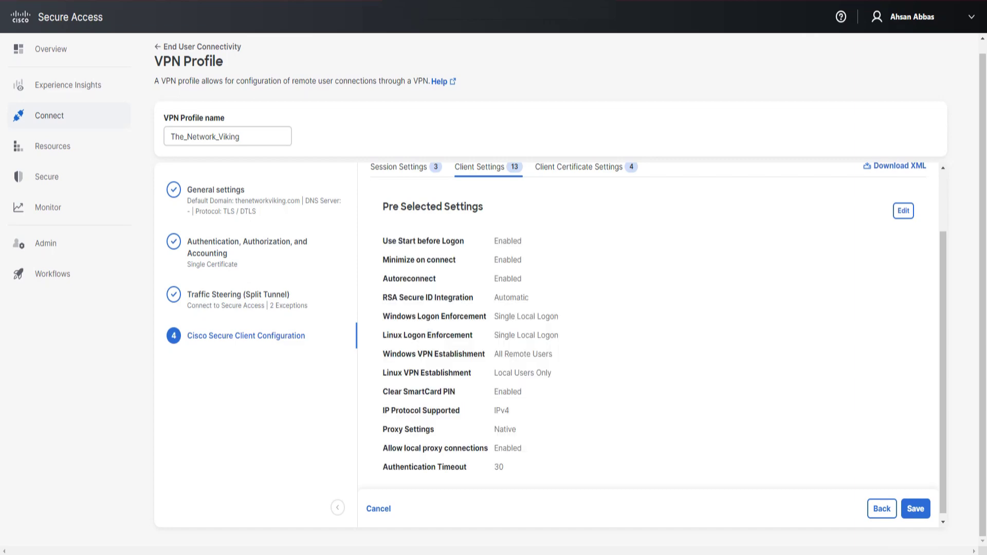
scroll(648, 334, up, 3)
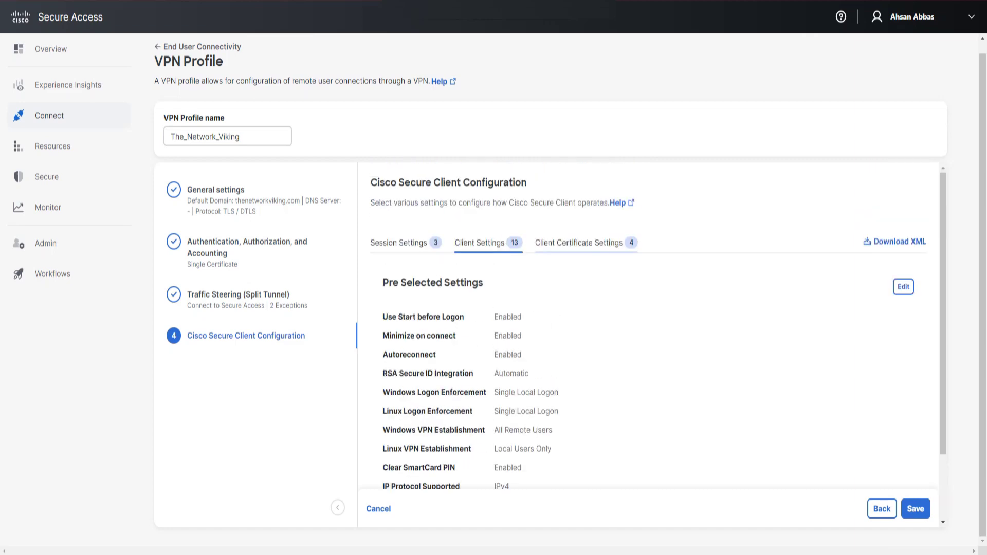
Show the client certificate settings and examine the Client Certificate Store section for Windows, Mac OS and Linux
click(587, 243)
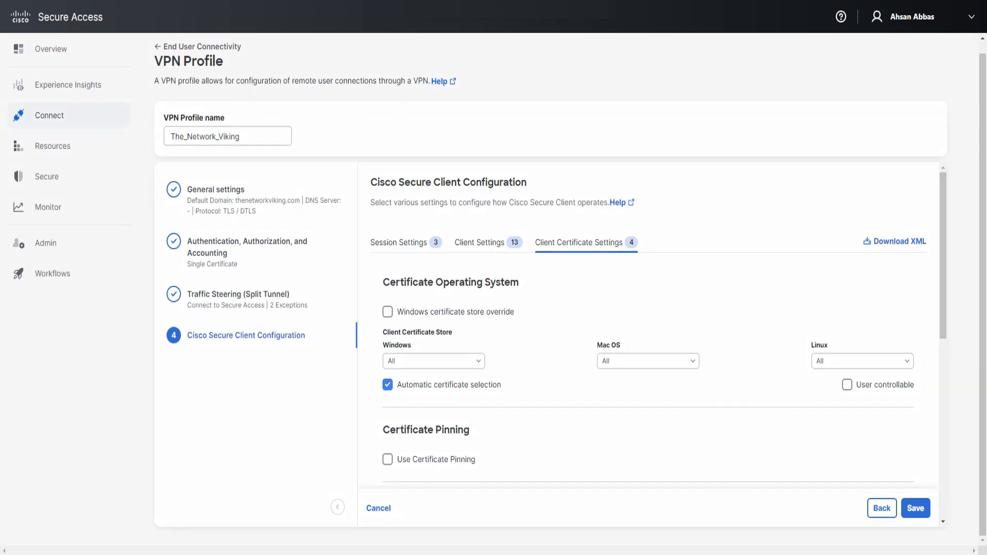
mouse_move(367, 327)
mouse_down()
mouse_move(481, 326)
mouse_move(498, 315)
mouse_up()
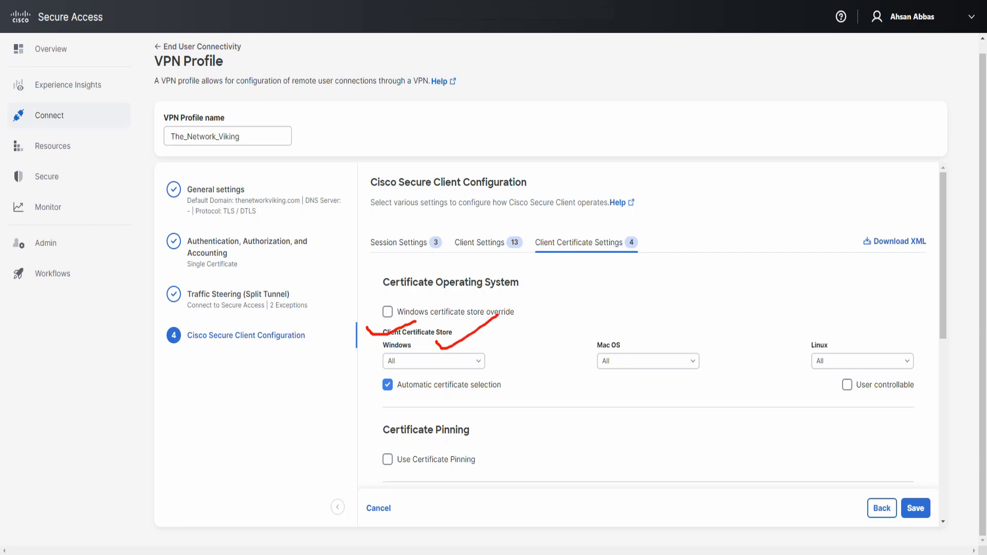
drag(653, 338, 692, 320)
drag(848, 339, 889, 313)
drag(398, 354, 418, 356)
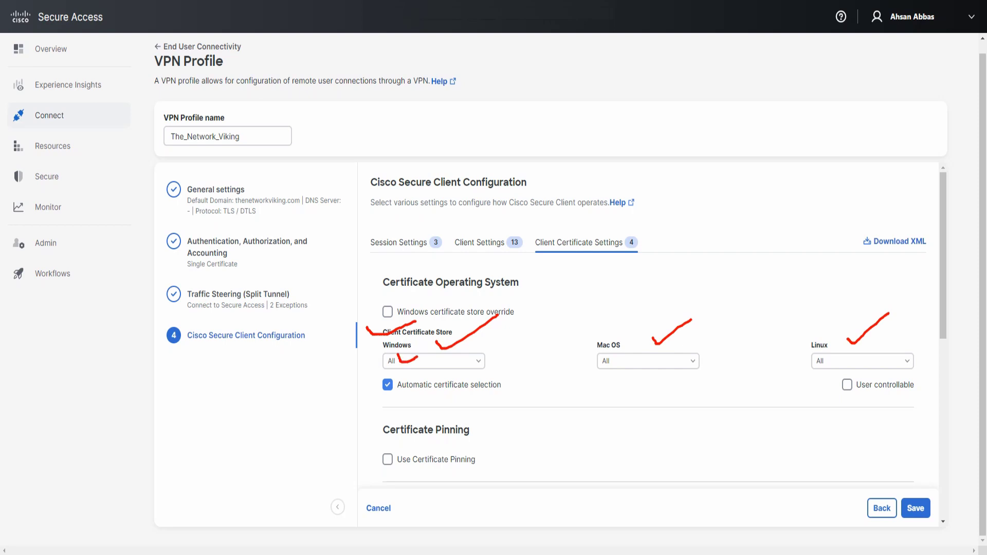
drag(617, 353, 656, 341)
key(Escape)
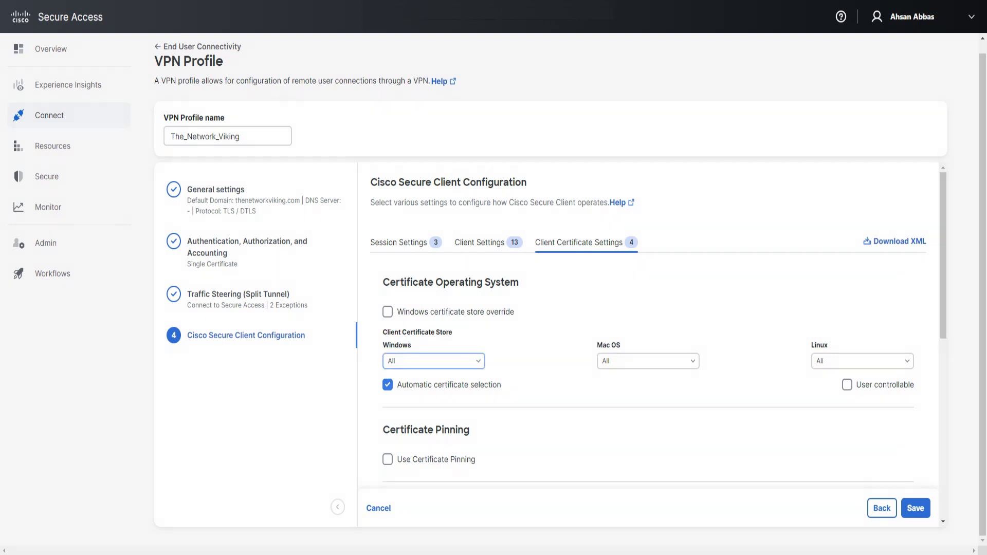
Check which certificate store options are available for Windows, Mac OS and Linux without changing the selections
click(433, 361)
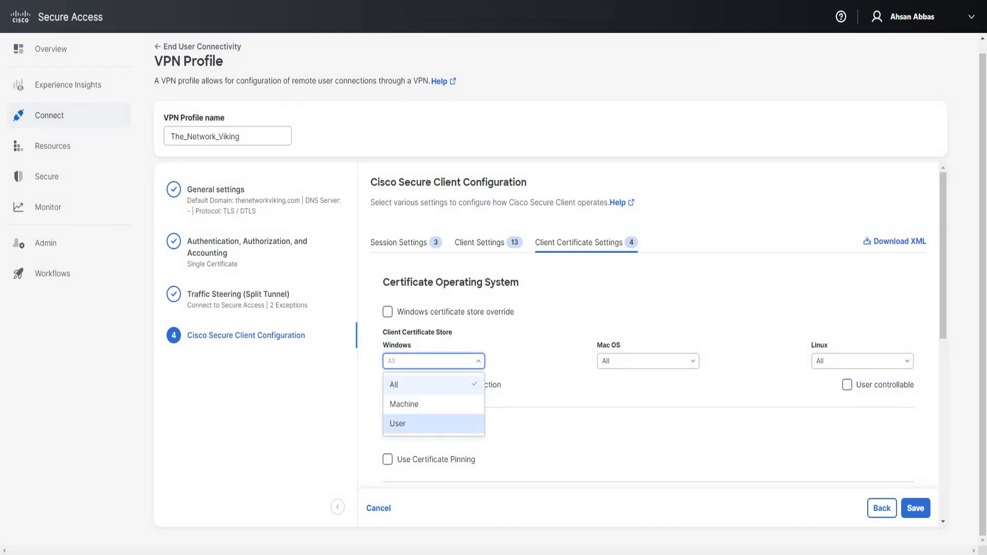
click(648, 361)
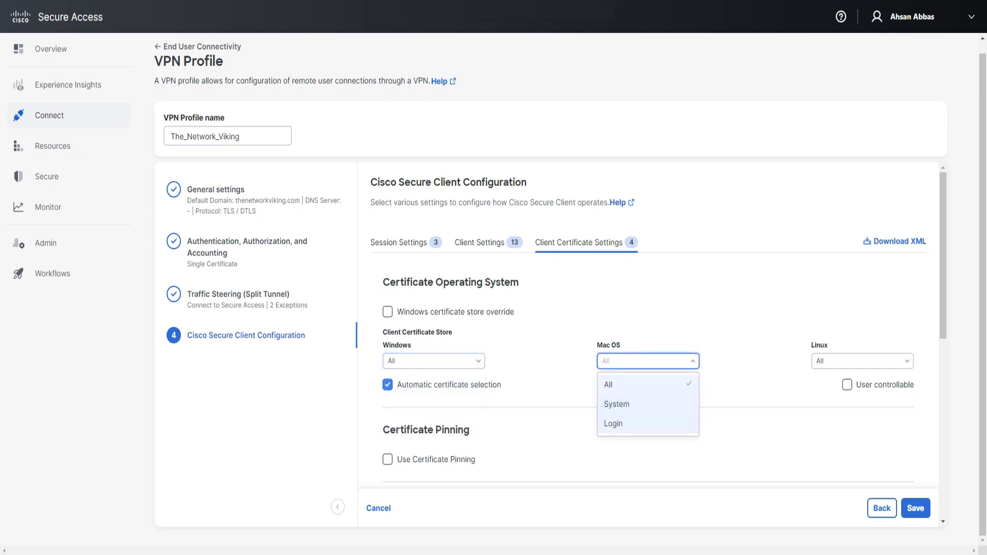
click(861, 361)
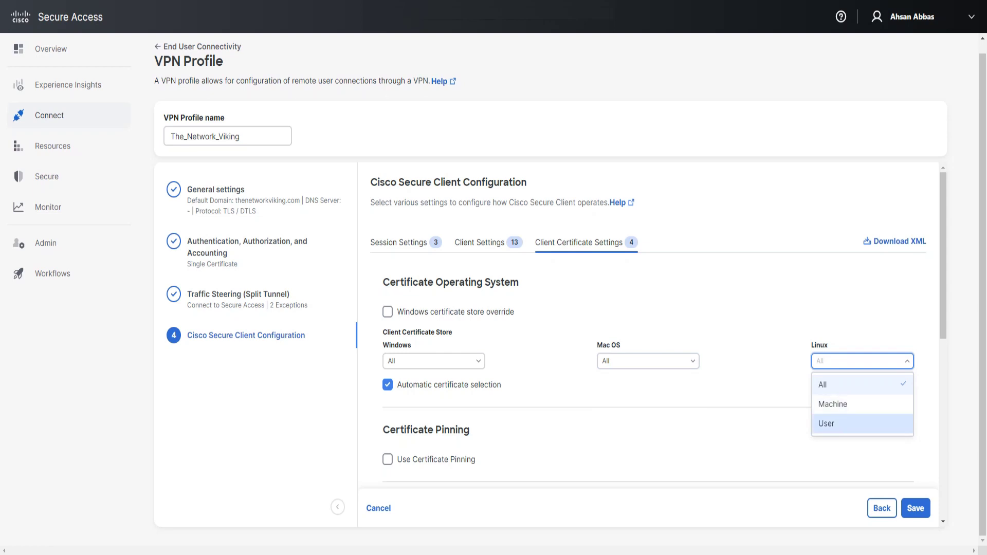
key(Escape)
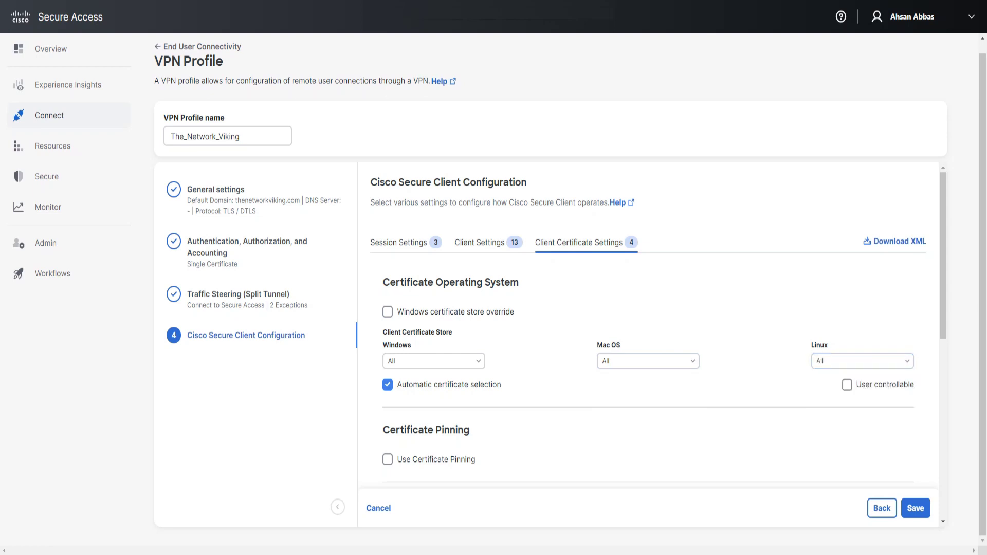
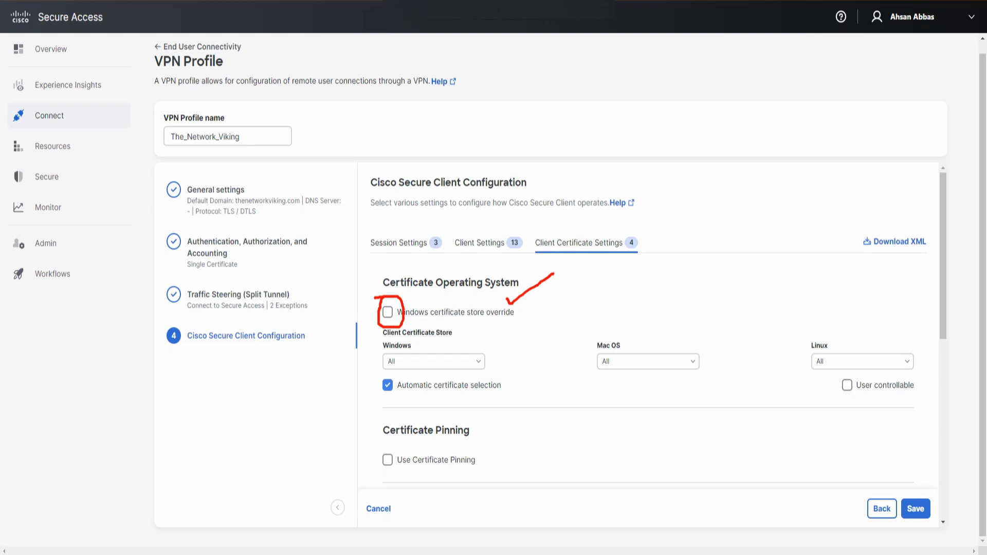
Examine the Windows certificate store override option and the Windows client certificate store setting
mouse_move(476, 344)
mouse_down()
mouse_move(367, 341)
mouse_move(396, 377)
mouse_move(494, 373)
mouse_move(499, 345)
mouse_move(460, 344)
mouse_up()
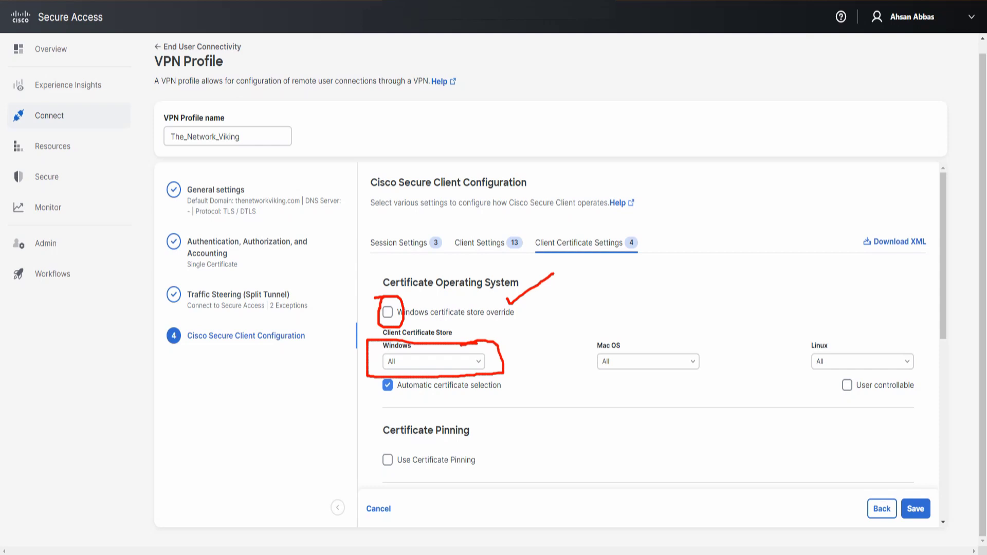
mouse_move(372, 293)
mouse_down()
mouse_move(381, 305)
mouse_move(433, 261)
mouse_up()
mouse_move(430, 297)
mouse_down()
mouse_move(438, 304)
mouse_move(470, 280)
mouse_up()
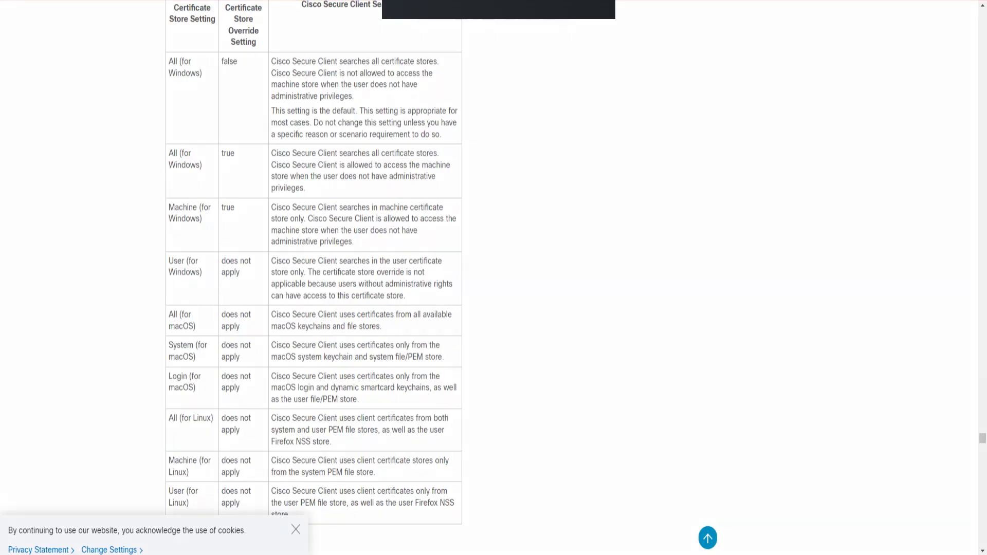
Read the Cisco documentation table on how each certificate store setting combines with the store override, comparing the All (for Windows) rows
mouse_move(147, 9)
mouse_down()
mouse_move(159, 29)
mouse_move(216, 1)
mouse_up()
mouse_move(157, 57)
mouse_down()
mouse_move(180, 58)
mouse_move(157, 60)
mouse_up()
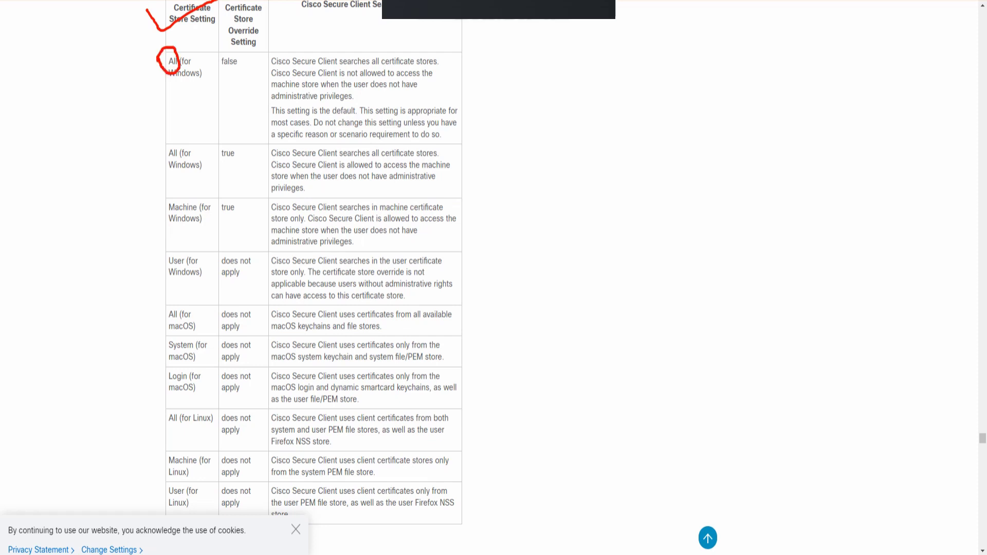
mouse_move(259, 18)
mouse_down()
mouse_move(265, 33)
mouse_move(290, 15)
mouse_up()
mouse_move(233, 47)
mouse_down()
mouse_move(219, 49)
mouse_move(221, 70)
mouse_move(245, 57)
mouse_move(228, 48)
mouse_up()
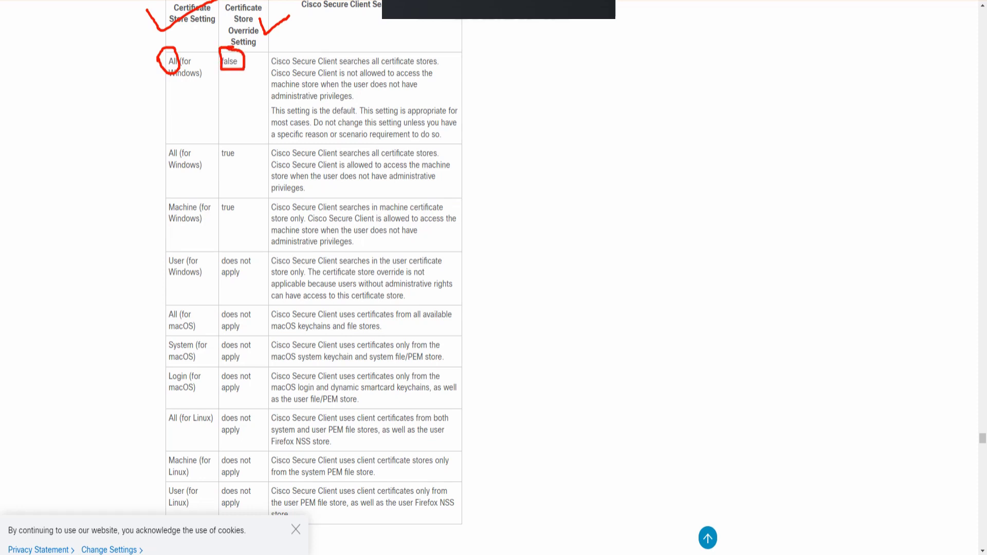
mouse_move(471, 57)
mouse_down()
mouse_move(477, 80)
mouse_move(569, 19)
mouse_up()
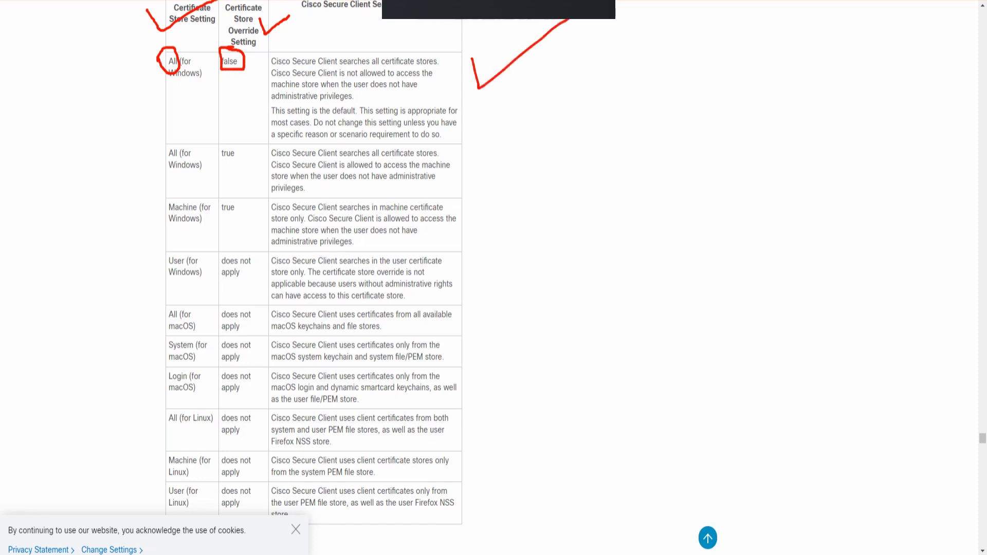
mouse_move(222, 135)
mouse_down()
mouse_move(215, 155)
mouse_move(242, 139)
mouse_move(221, 136)
mouse_up()
mouse_move(161, 149)
mouse_down()
mouse_move(177, 141)
mouse_move(155, 148)
mouse_up()
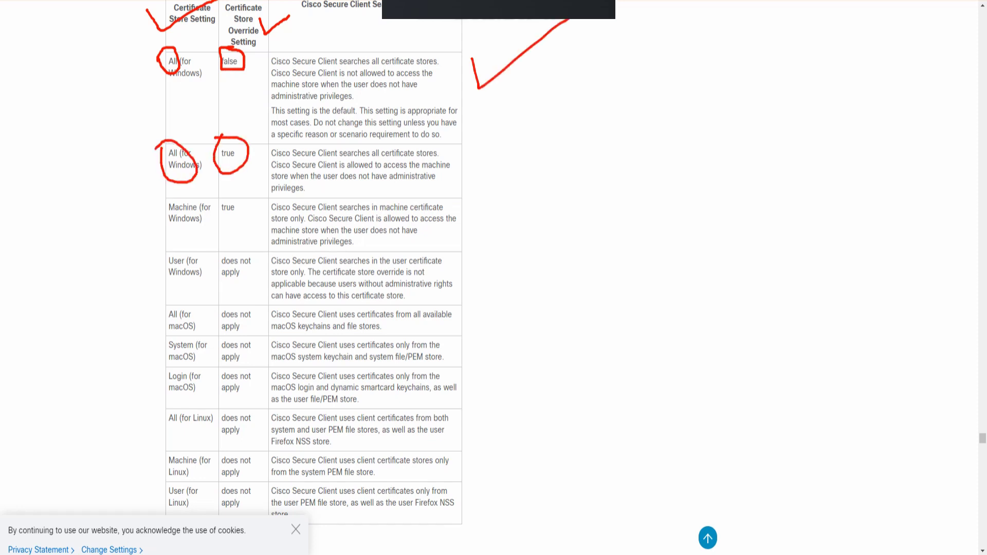
mouse_move(464, 157)
mouse_down()
mouse_move(481, 194)
mouse_move(616, 99)
mouse_up()
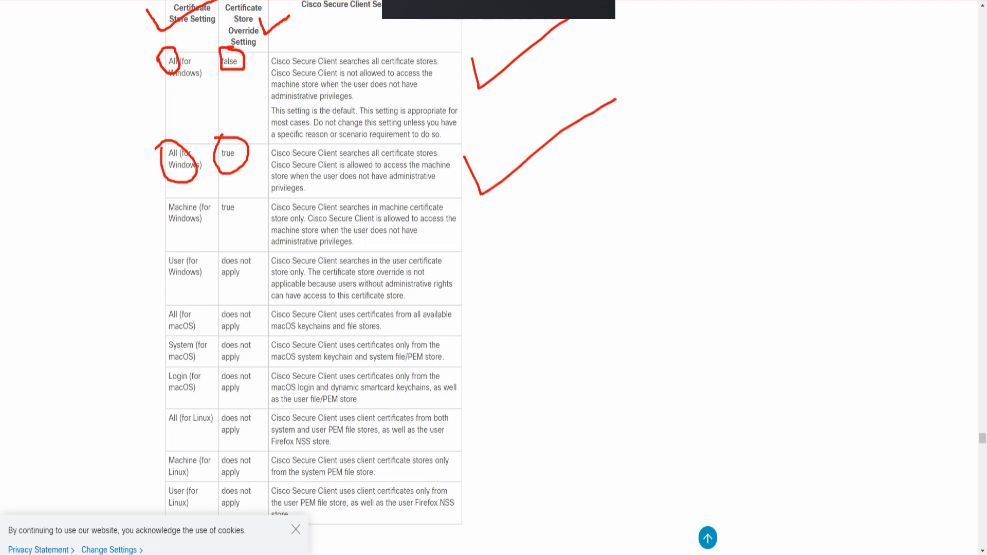
mouse_move(148, 25)
mouse_down()
mouse_move(104, 257)
mouse_move(163, 547)
mouse_up()
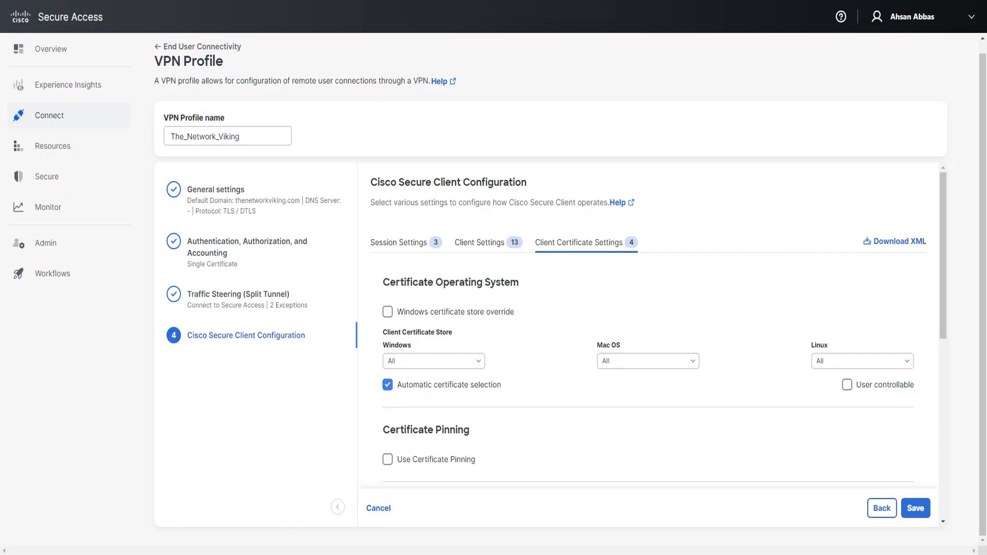
Review the remaining client certificate settings, keep them as they are, and save the The_Network_Viking VPN profile
scroll(653, 324, down, 7)
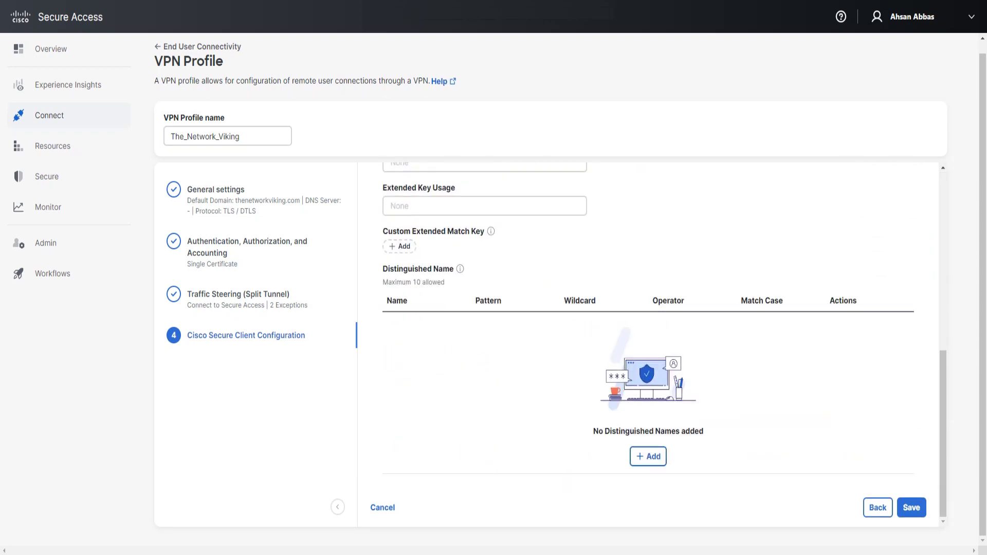
scroll(648, 324, up, 7)
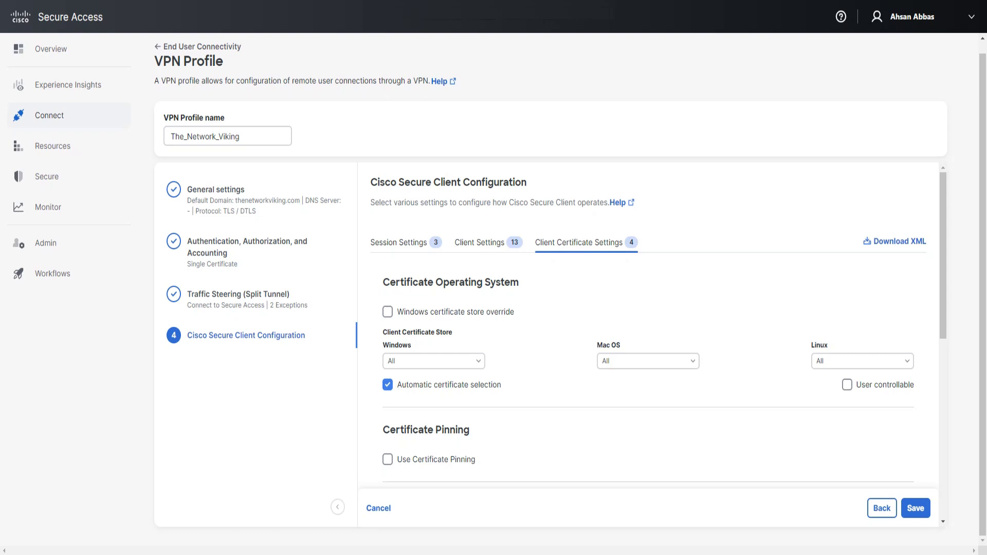
click(915, 508)
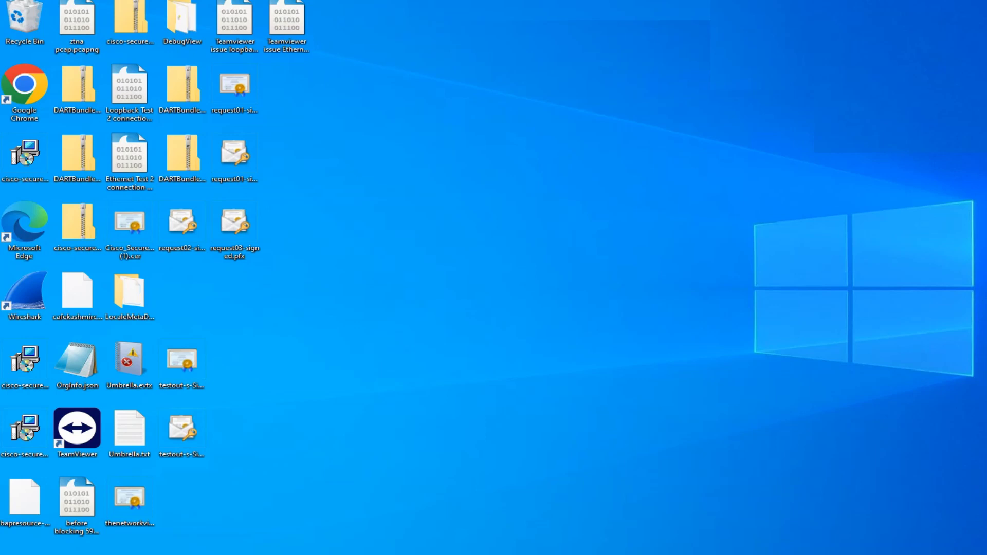
Locate the client certificate file request03-signed.pfx on the Windows desktop
mouse_move(206, 196)
mouse_down()
mouse_move(275, 191)
mouse_move(275, 278)
mouse_move(215, 275)
mouse_move(205, 183)
mouse_up()
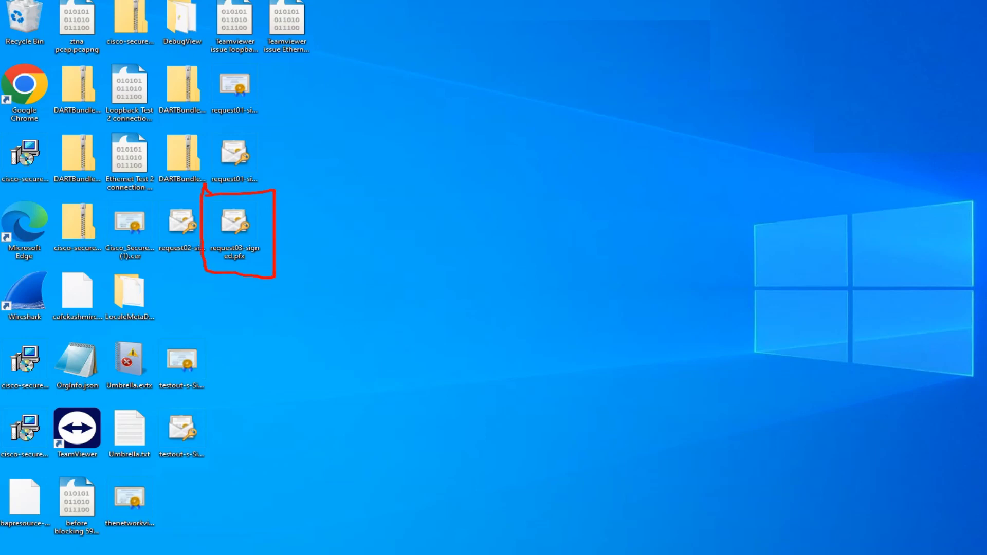
mouse_move(436, 153)
mouse_down()
mouse_move(275, 209)
mouse_move(299, 189)
mouse_move(308, 211)
mouse_move(276, 211)
mouse_up()
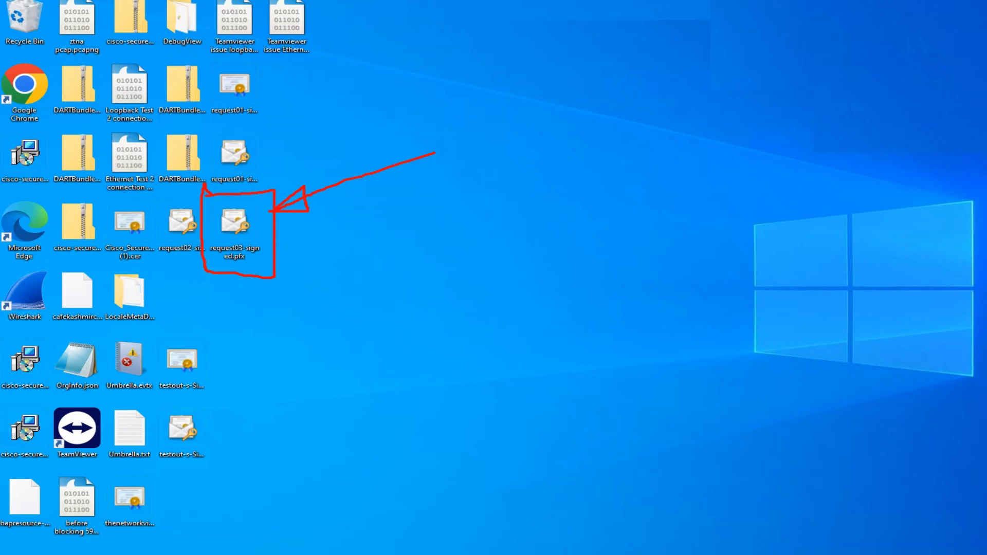
mouse_move(283, 224)
mouse_down()
mouse_move(289, 235)
mouse_move(457, 133)
mouse_up()
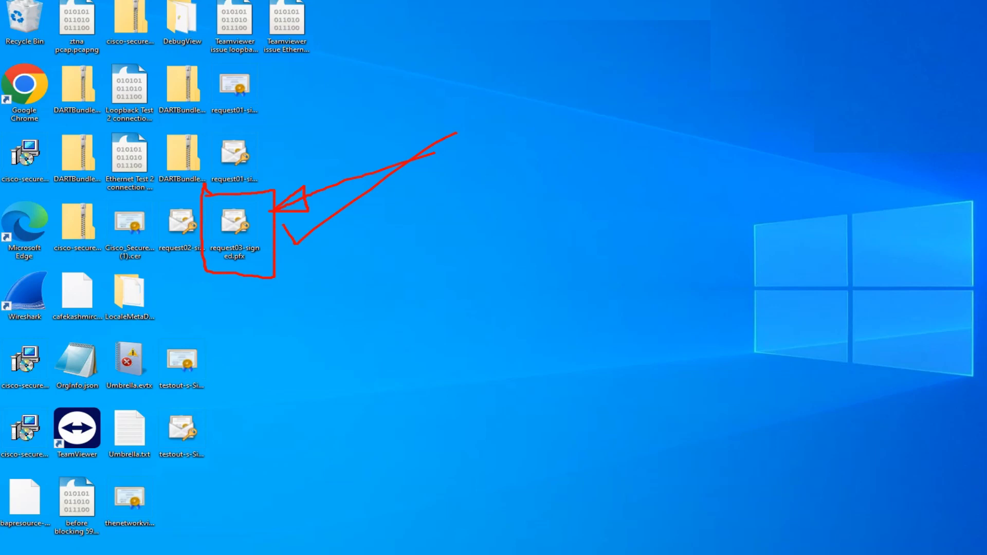
key(Escape)
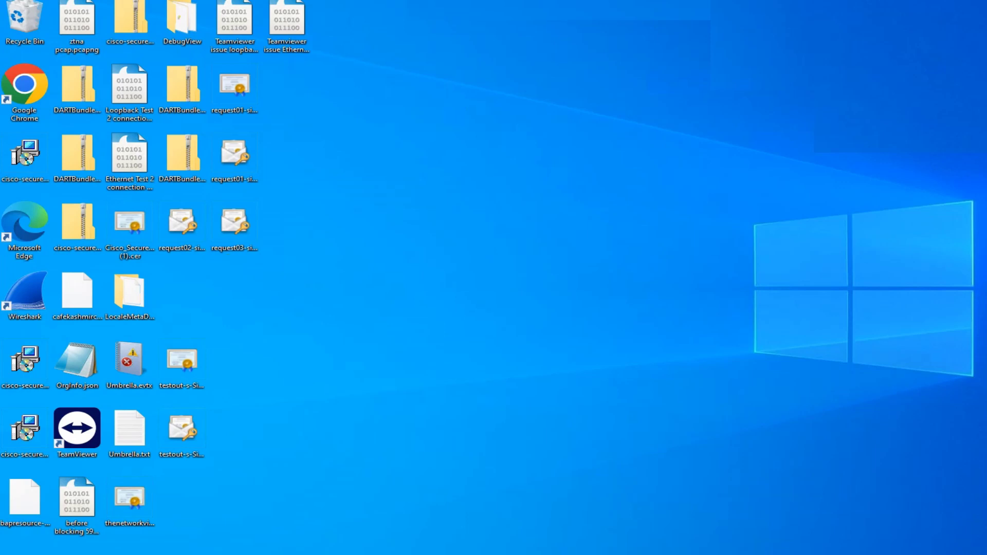
Open the current user's certificate manager with certmgr.msc and show the certificates in the Personal store
key(super+s)
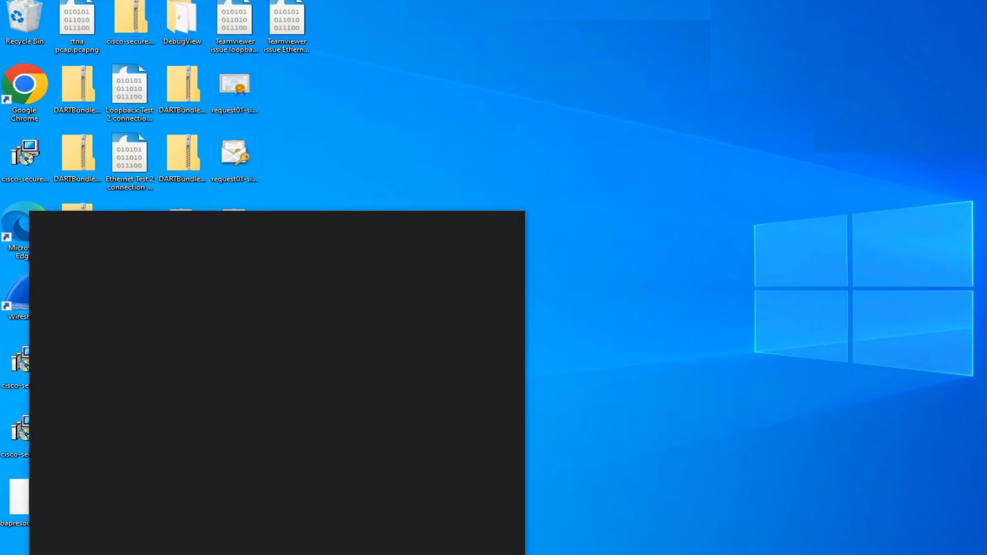
text(certmgr.)
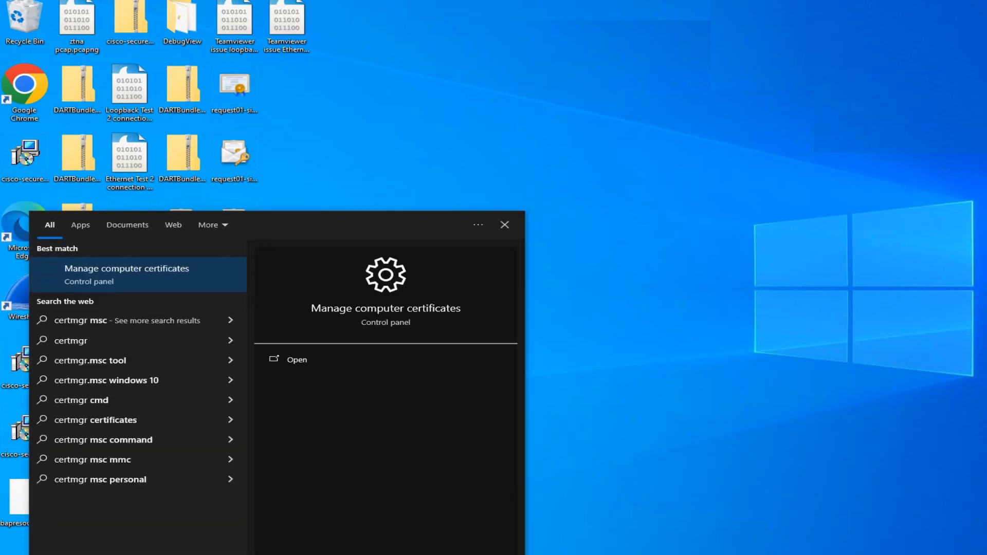
text(msc)
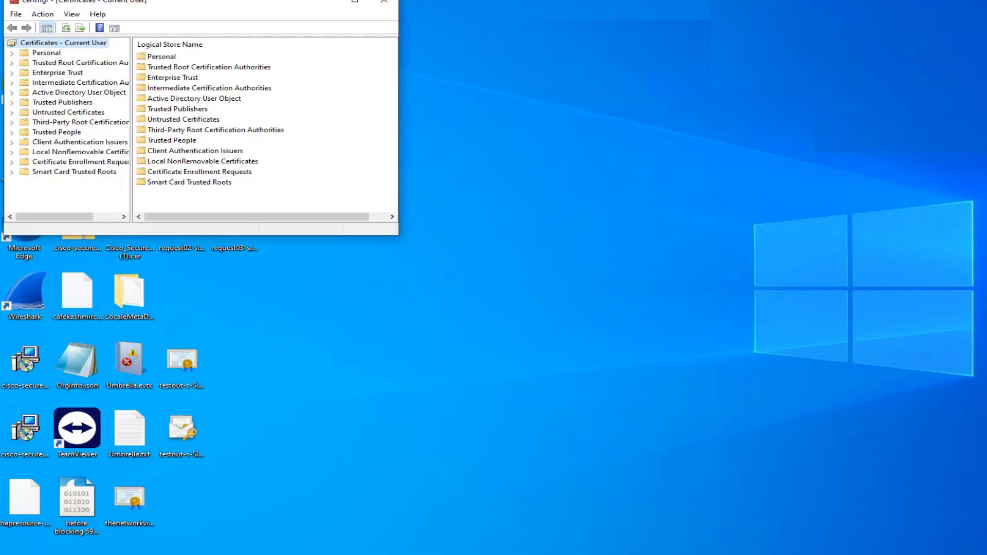
drag(182, 2, 510, 101)
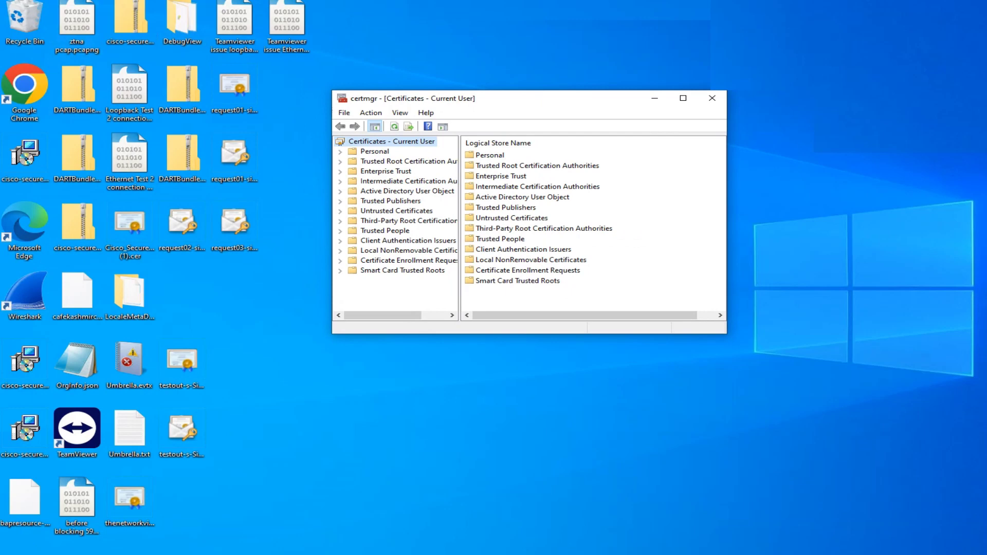
click(340, 151)
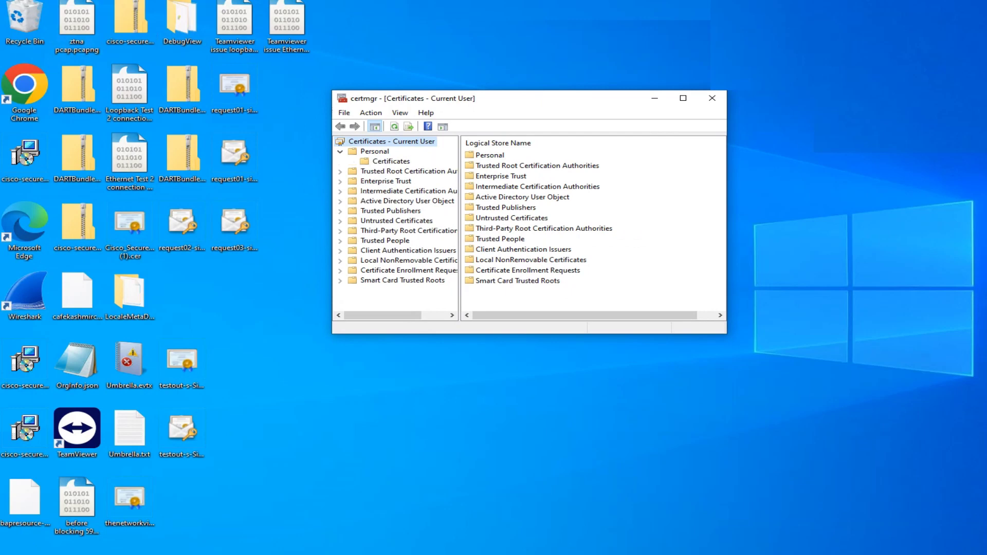
click(391, 161)
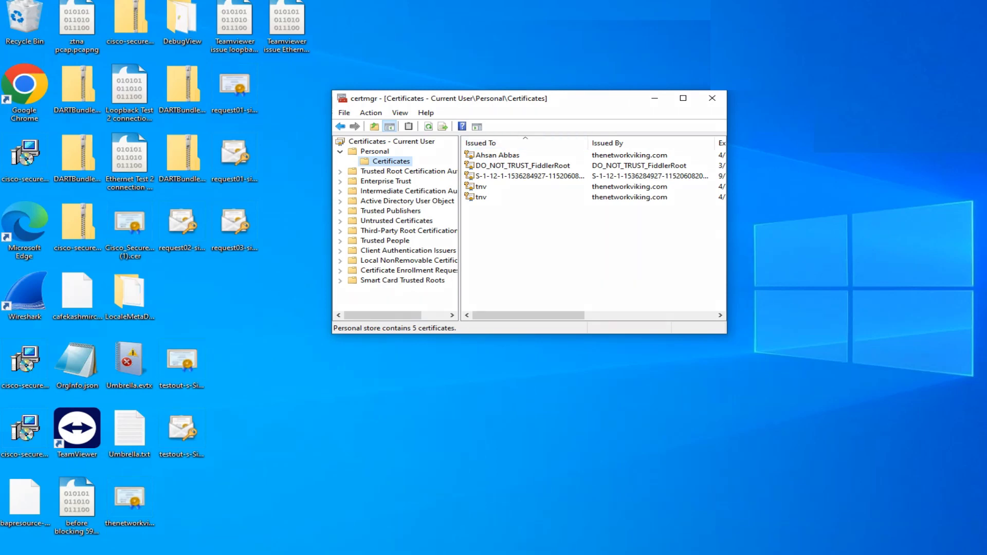
mouse_move(487, 195)
mouse_down()
mouse_move(505, 199)
mouse_move(541, 147)
mouse_up()
key(Escape)
Start a certificate import into the current user's Personal certificates and proceed to the file selection
right_click(382, 162)
click(372, 161)
right_click(372, 161)
mouse_move(408, 168)
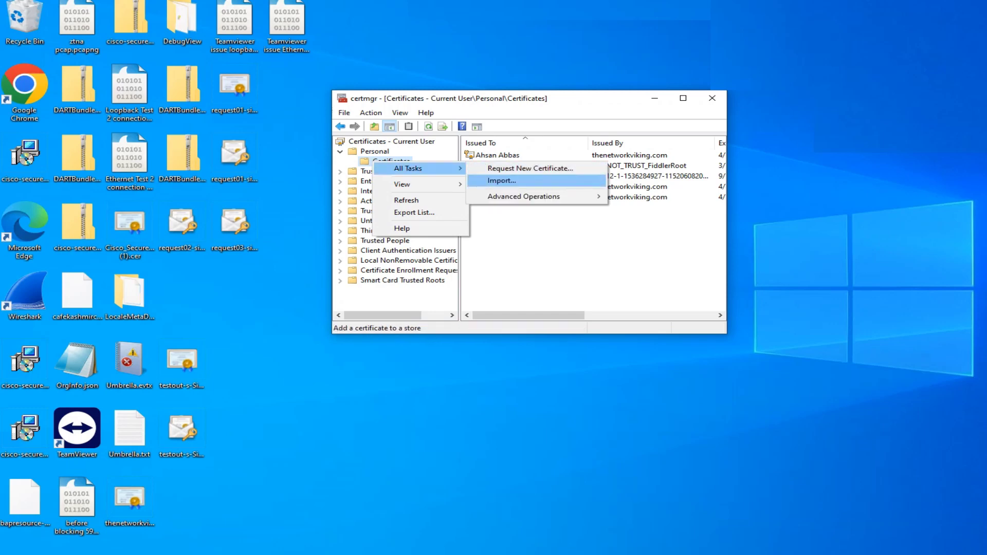
click(501, 180)
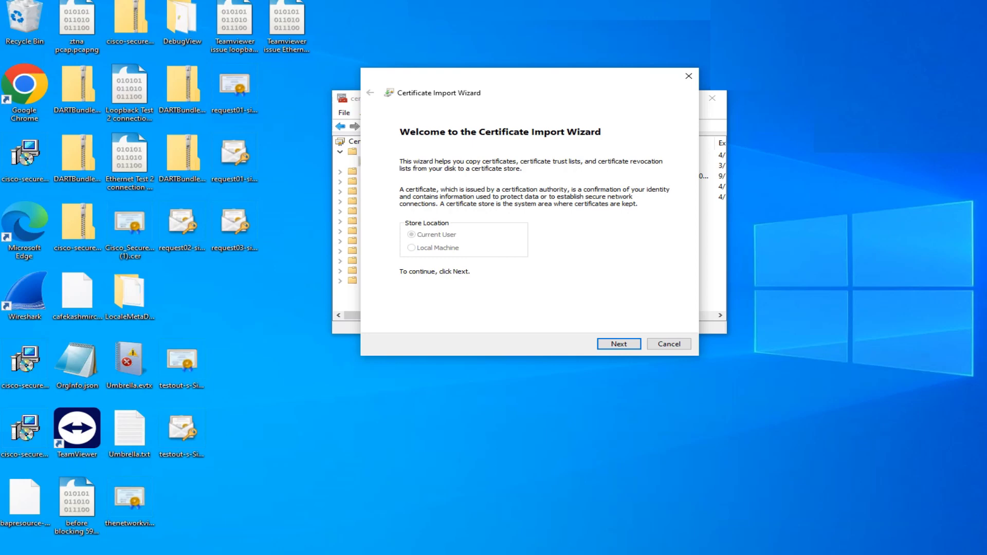
key(Return)
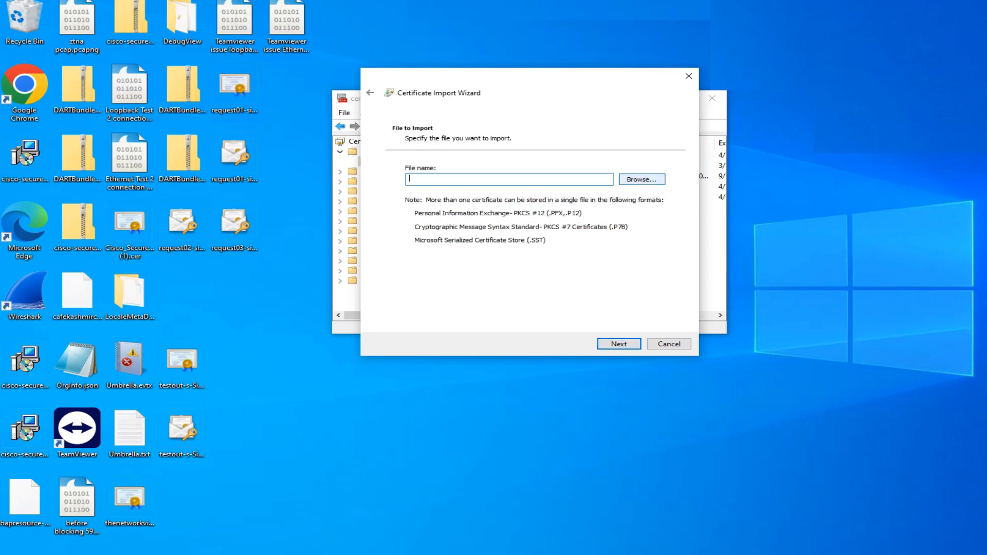
Choose request03-signed.pfx from the Desktop as the file to import, filtering by Personal Information Exchange files, and proceed to private key protection
click(641, 179)
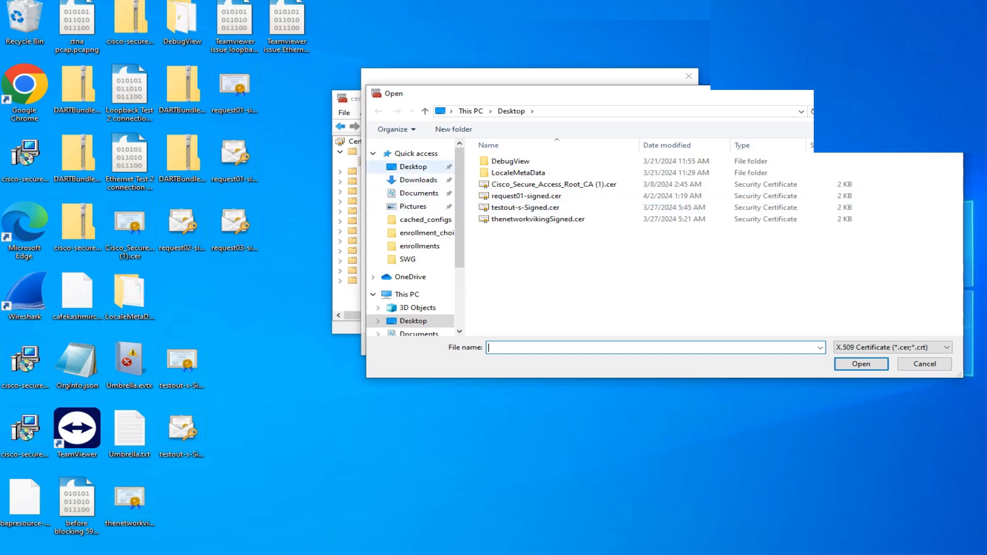
click(413, 167)
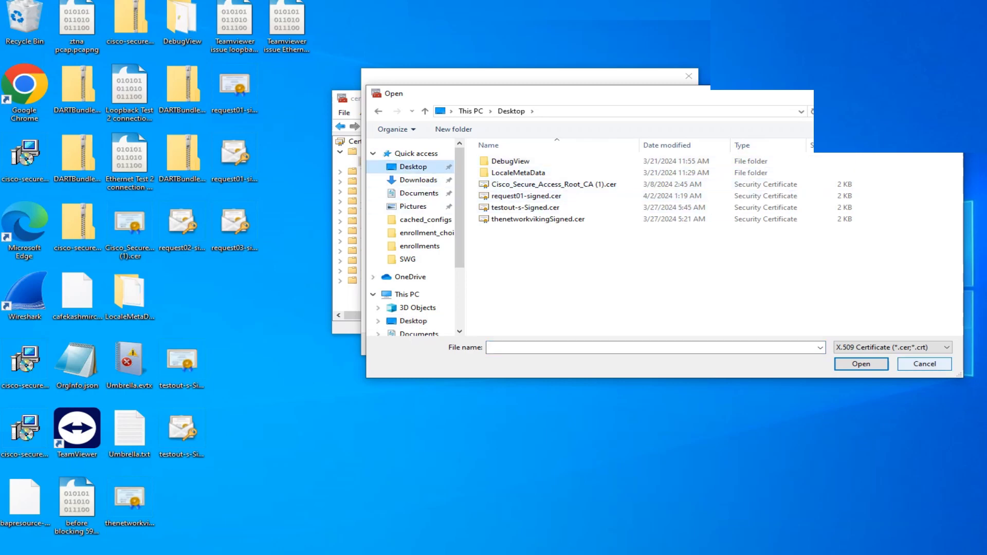
click(892, 347)
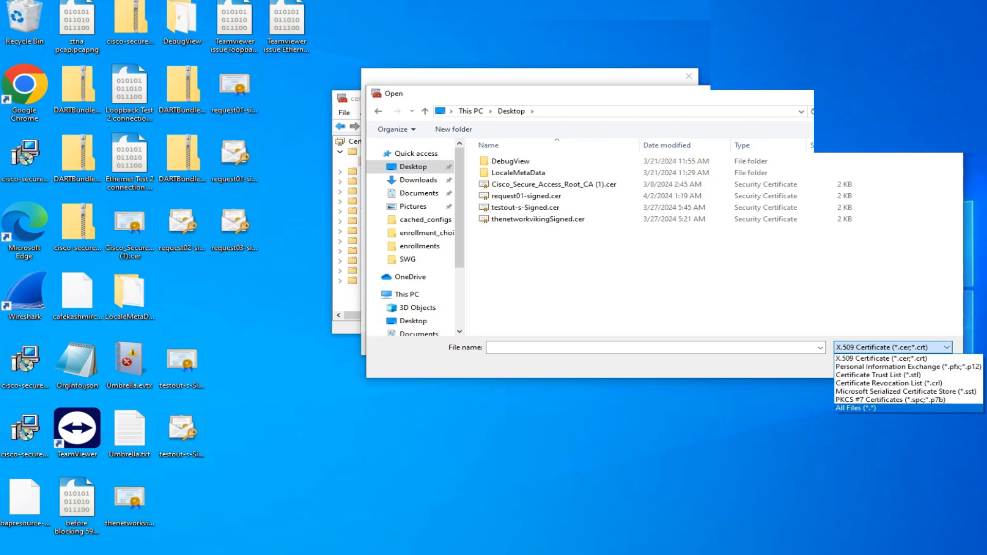
key(Return)
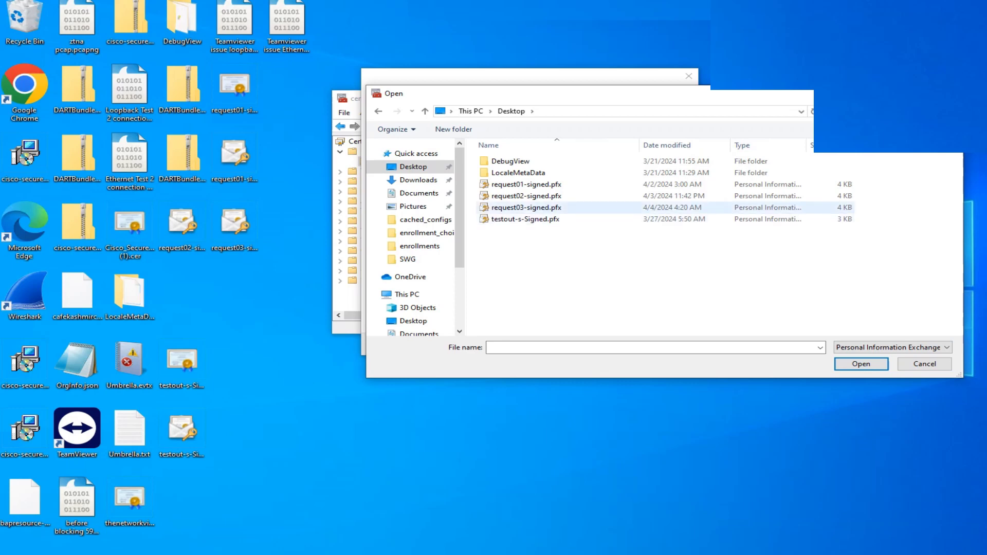
double_click(526, 207)
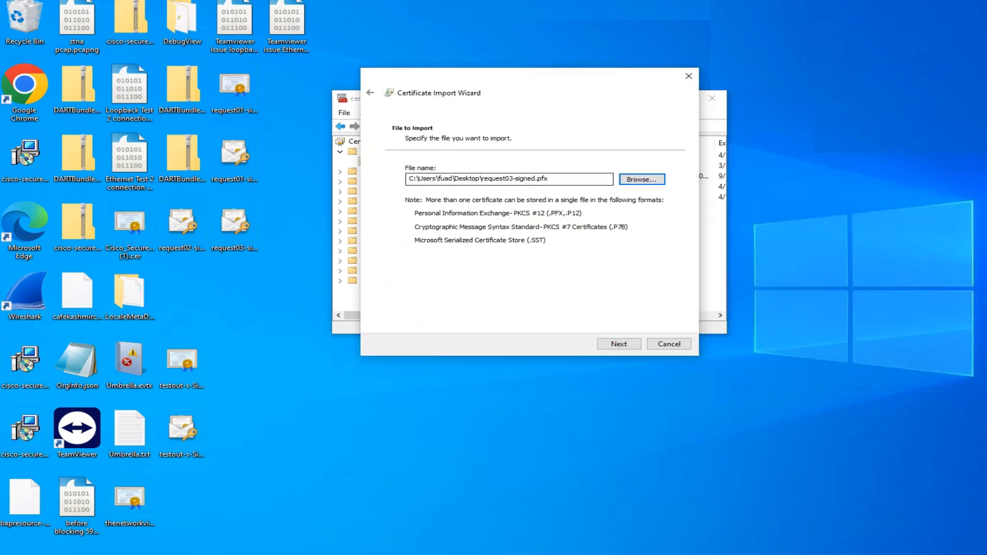
click(618, 343)
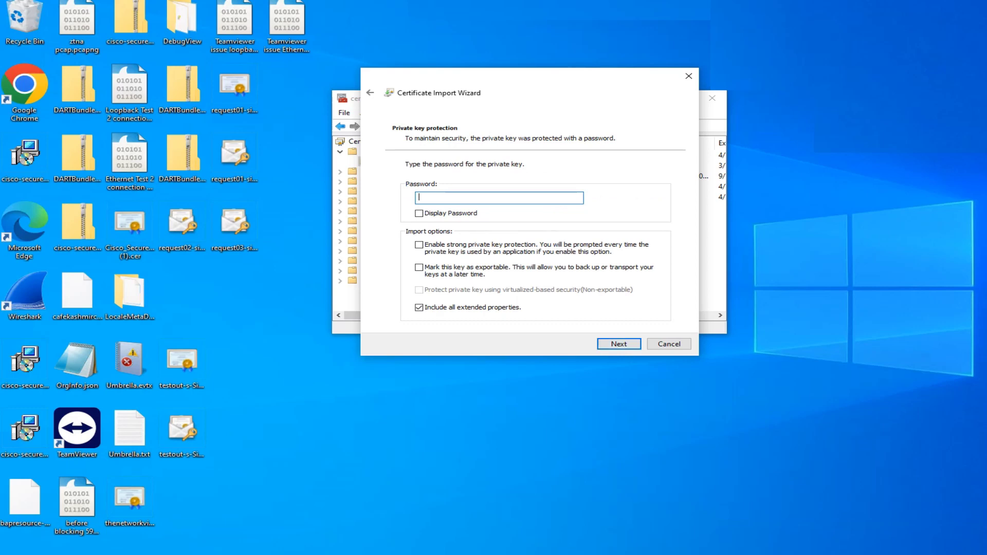
Keep the default private key import options and the Personal certificate store, finish the import, and close the certificate manager
key(Return)
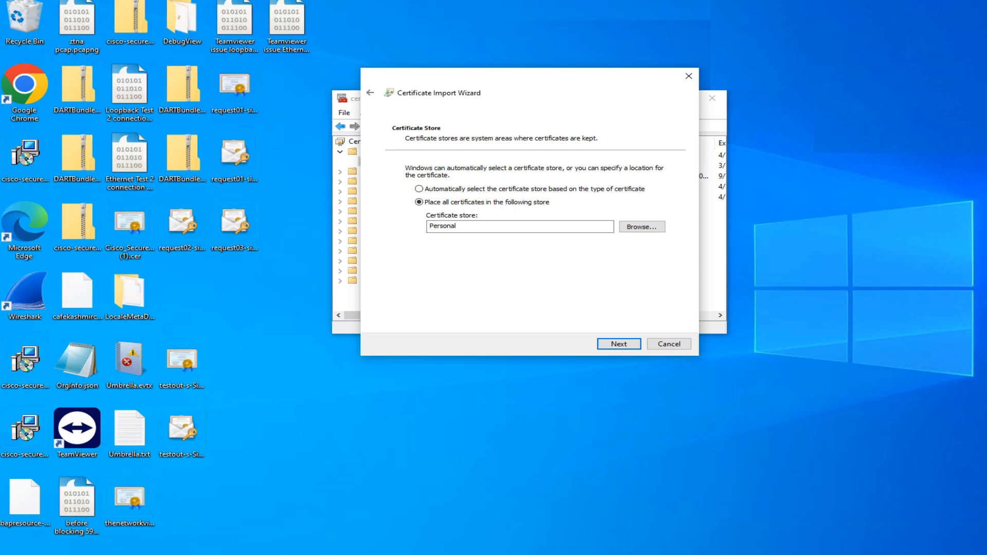
key(Return)
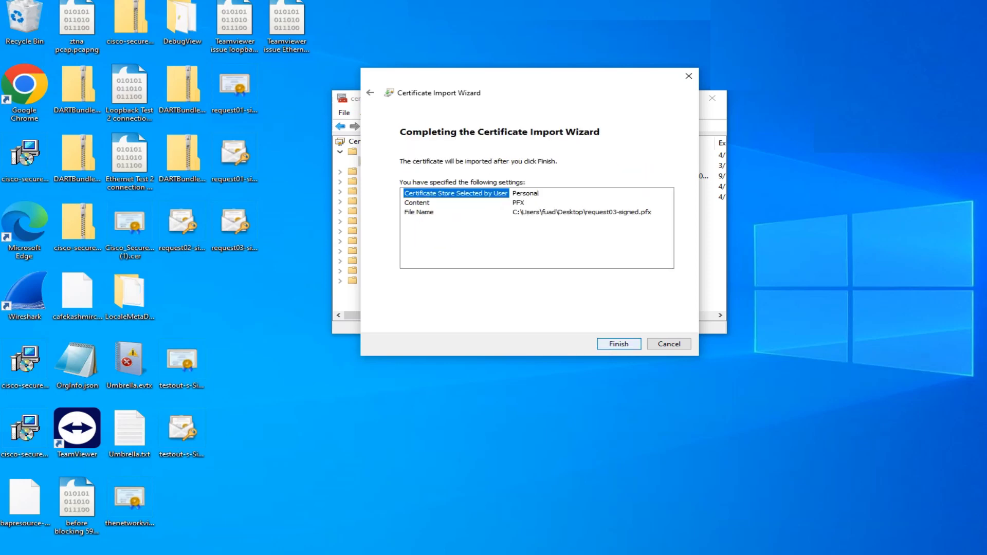
key(Return)
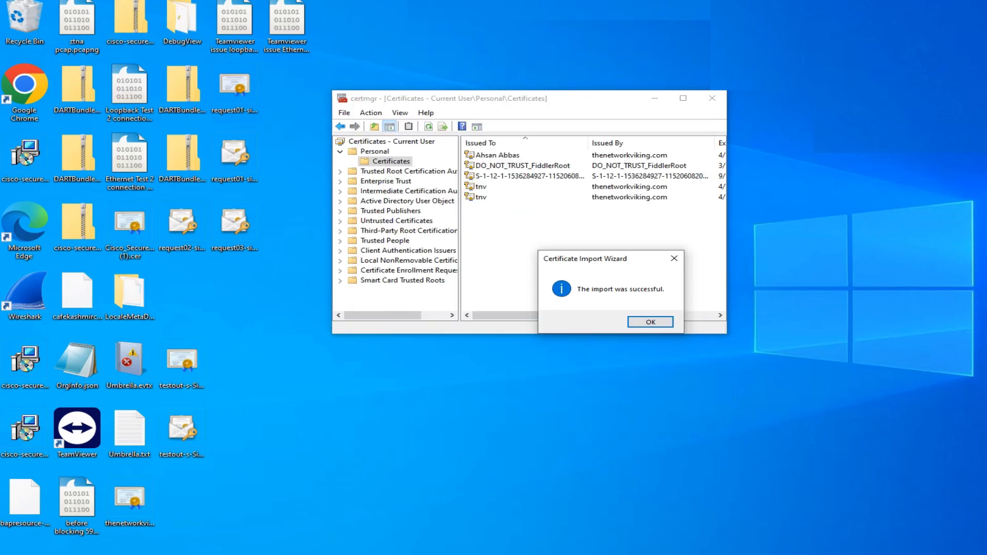
key(Return)
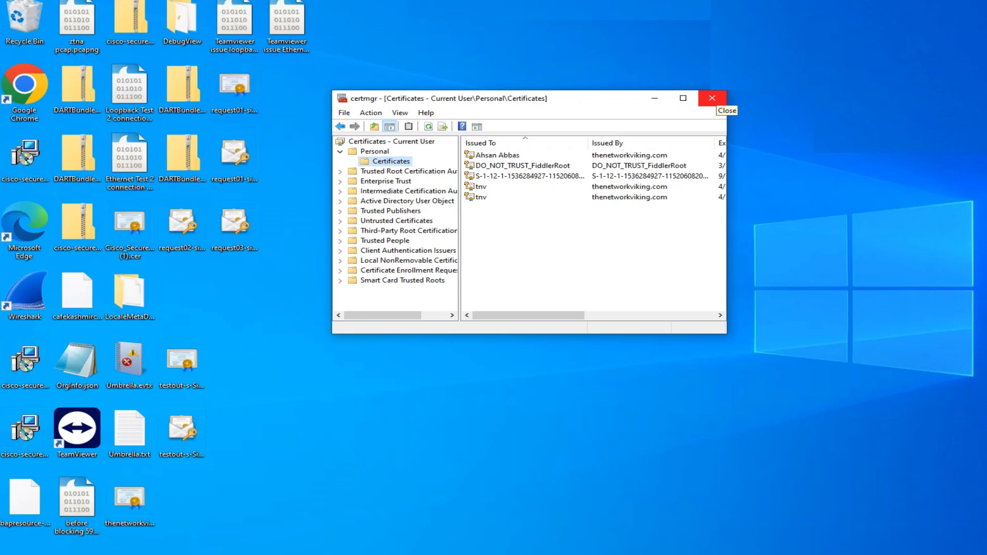
click(712, 98)
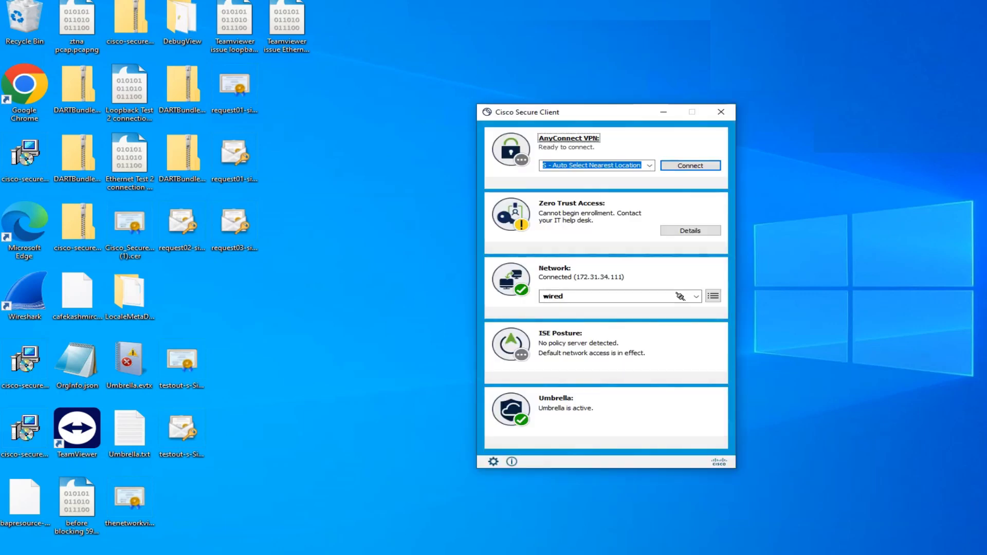
In Cisco Secure Client, select The_Network_Viking - TLS - Auto Select Nearest Location and start the VPN connection
drag(607, 112, 559, 104)
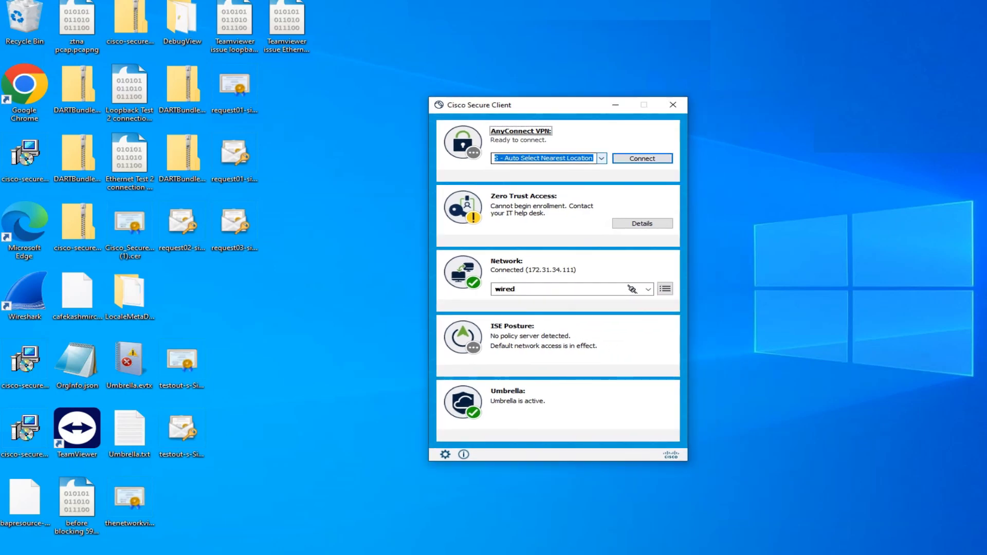
click(601, 157)
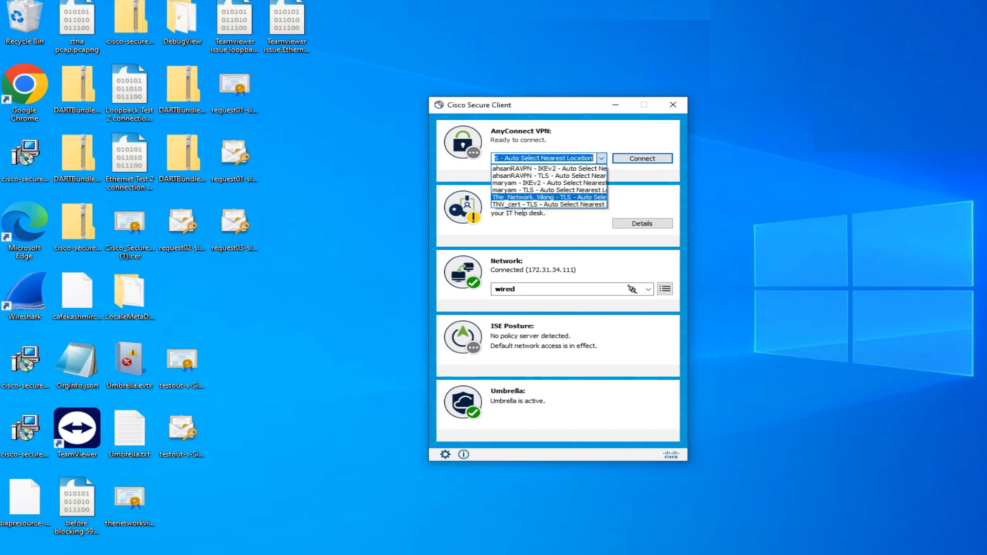
click(548, 197)
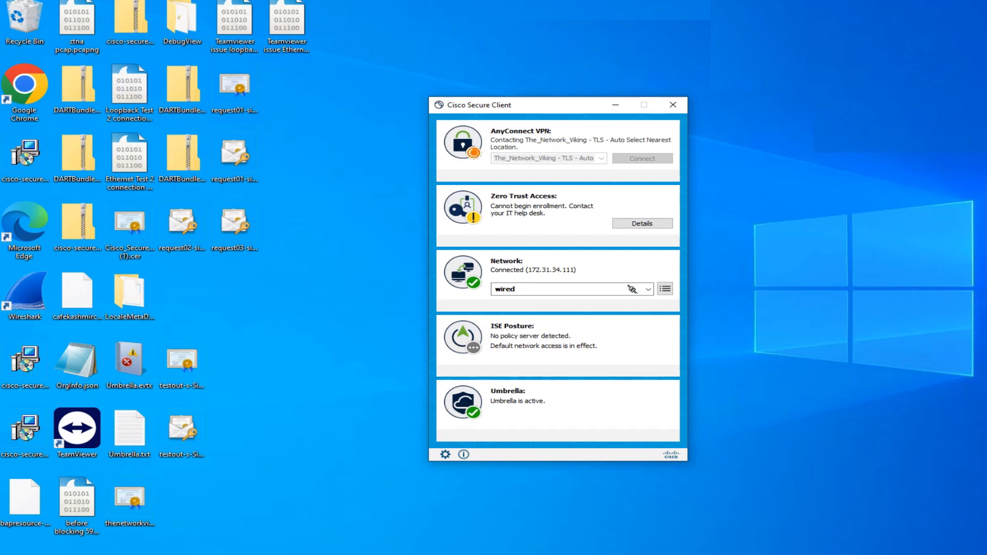
drag(558, 105, 504, 98)
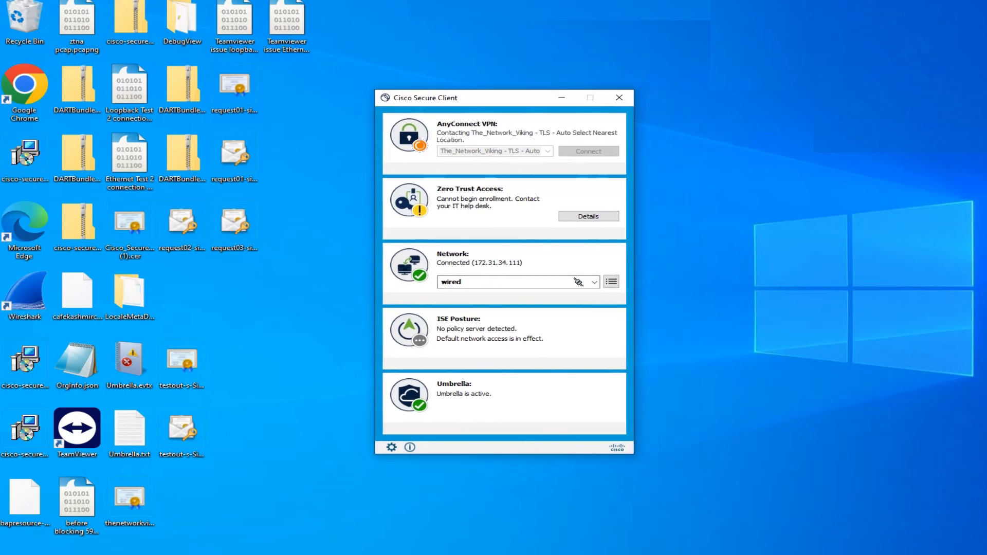